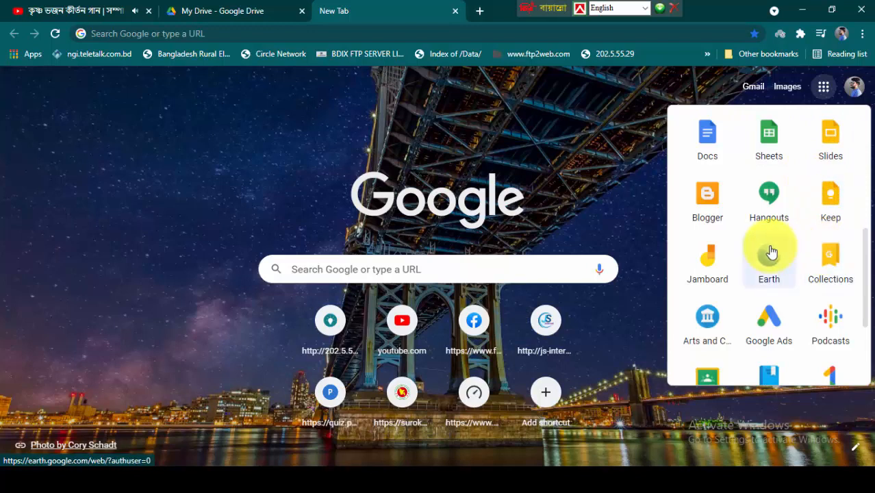
Open Google Forms from the Google apps list and create a new blank form.
{"action": "scroll", "coordinate": [777, 251], "scroll_direction": "down", "scroll_amount": 1}
{"action": "scroll", "coordinate": [776, 249], "scroll_direction": "down", "scroll_amount": 1}
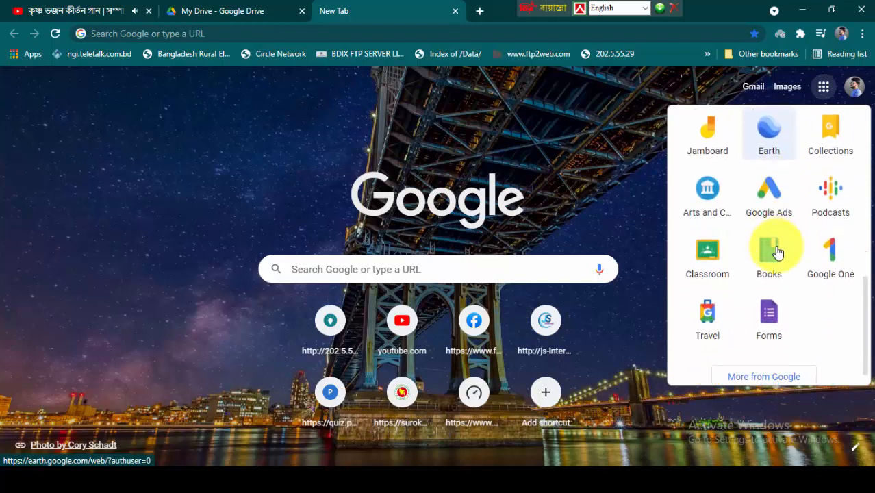
{"action": "left_click", "coordinate": [774, 324]}
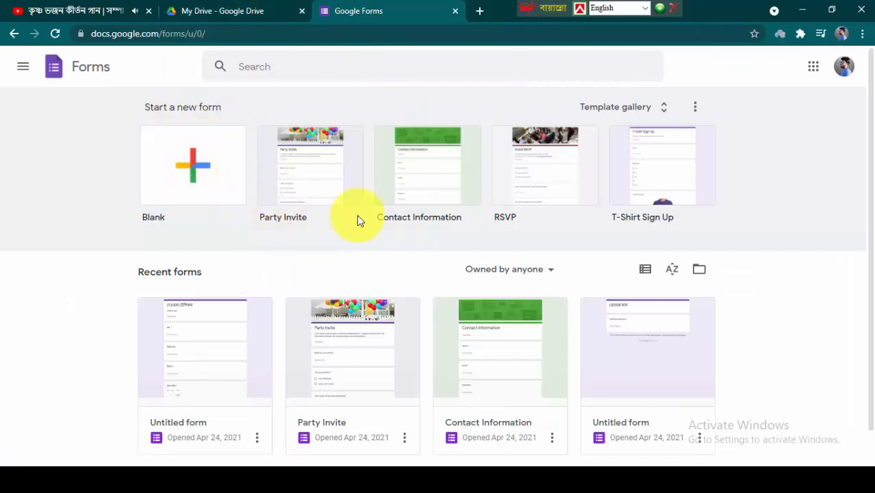
{"action": "left_click", "coordinate": [217, 186]}
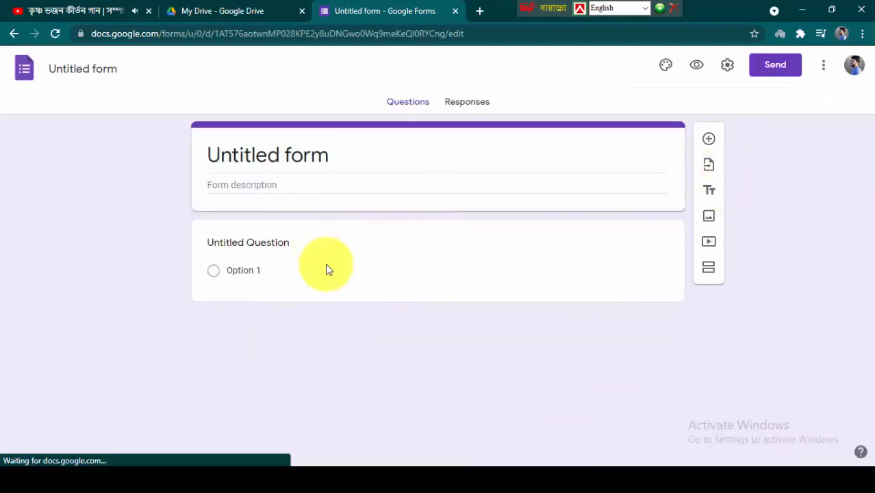
Switch the Bengali typing tool's keyboard mode from English to Unicode for filling in the form description.
{"action": "left_click", "coordinate": [248, 188]}
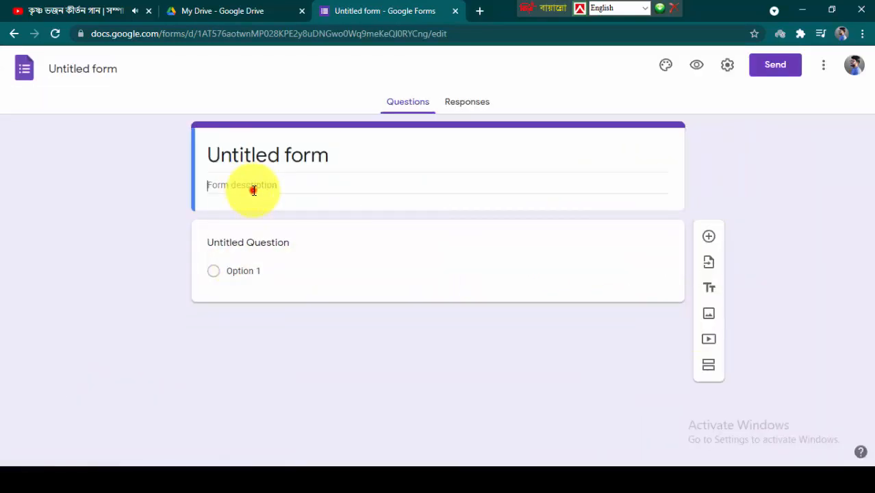
{"action": "left_click", "coordinate": [280, 183]}
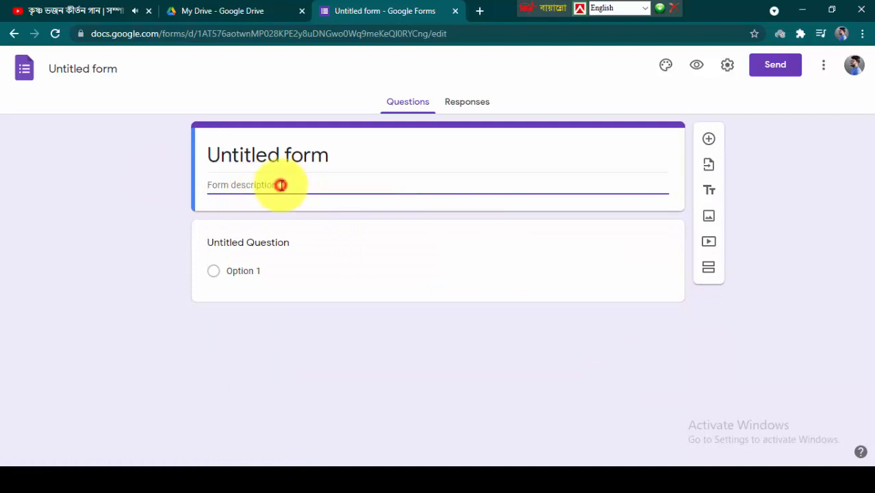
{"action": "left_click", "coordinate": [643, 9]}
{"action": "left_click", "coordinate": [615, 43]}
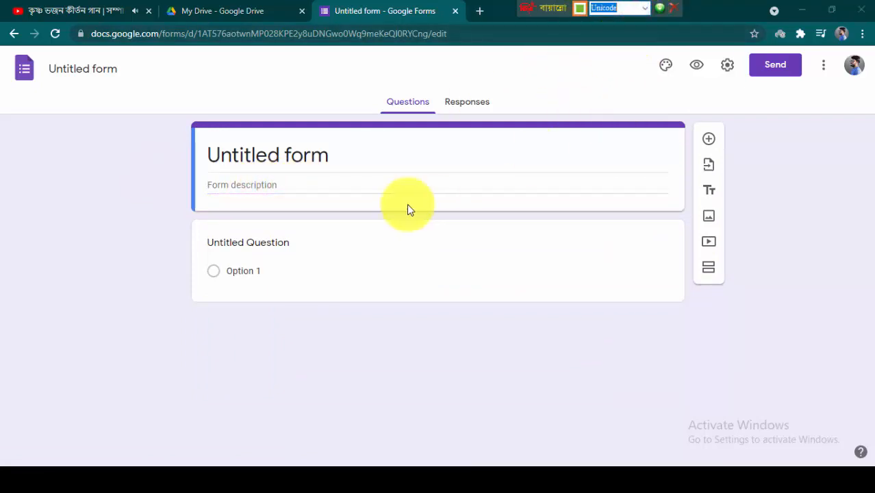
Clear the garbled text and enter "যে কোনো প্রতিষ্ঠানের নাম" as the form description.
{"action": "left_click", "coordinate": [309, 183]}
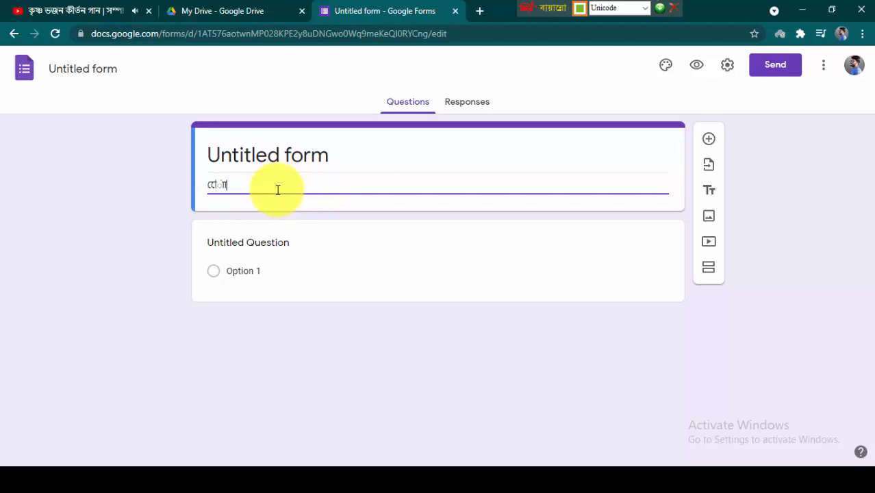
{"action": "left_click_drag", "start_coordinate": [244, 185], "coordinate": [176, 194]}
{"action": "key", "text": "BackSpace"}
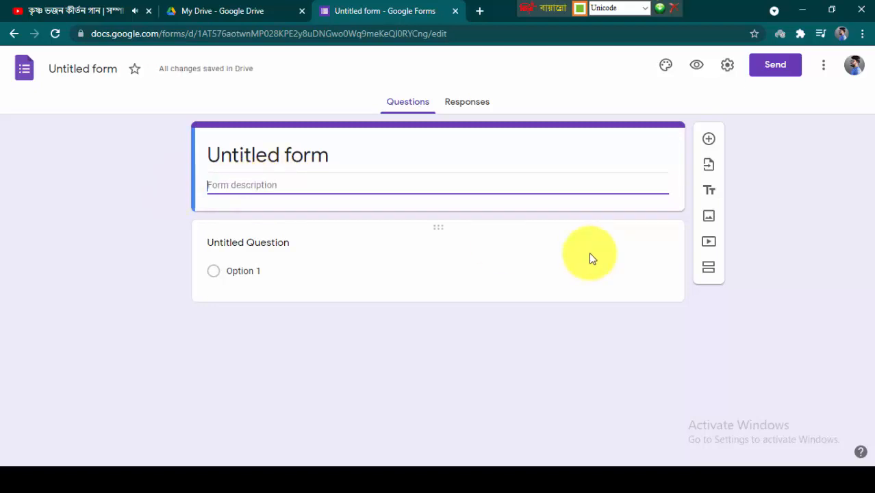
{"action": "type", "text": "বে"}
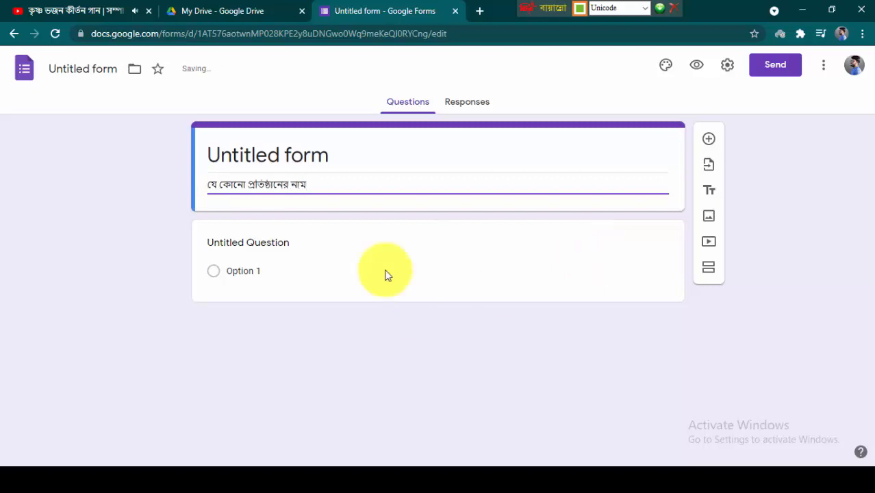
Replace the form title with "প্রতিষ্ঠানের নাম".
{"action": "left_click", "coordinate": [332, 157]}
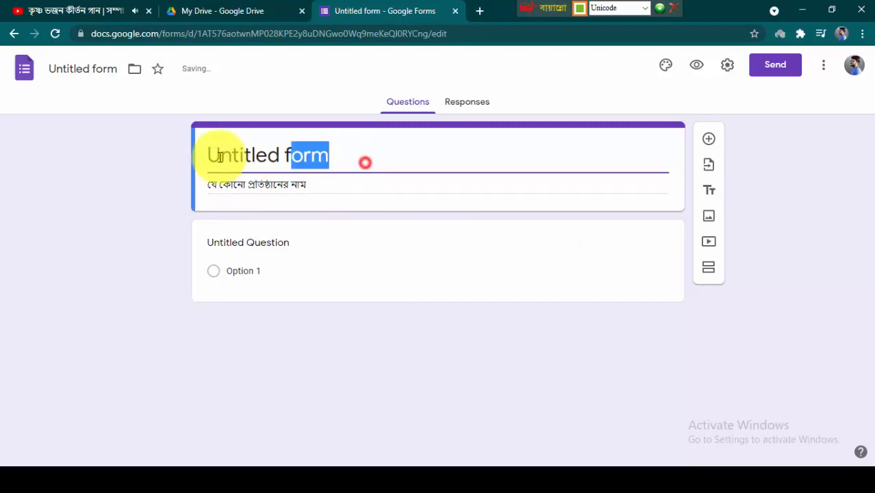
{"action": "key", "text": "BackSpace"}
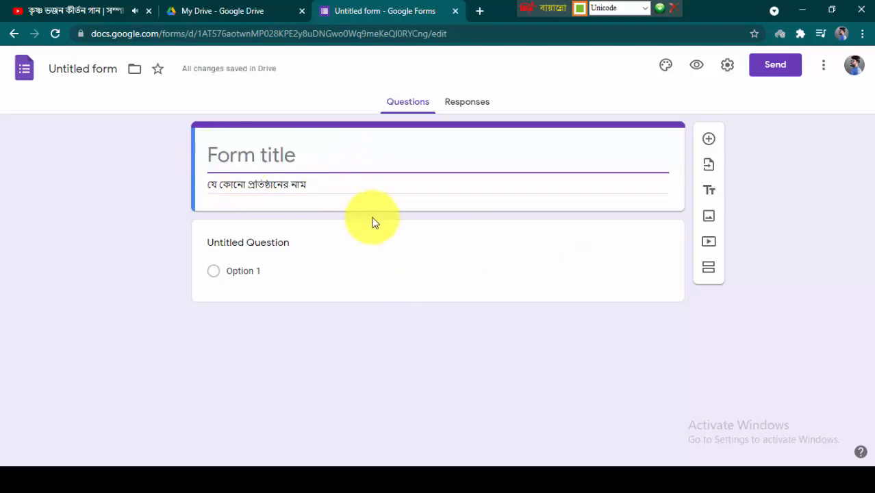
{"action": "type", "text": "প্র"}
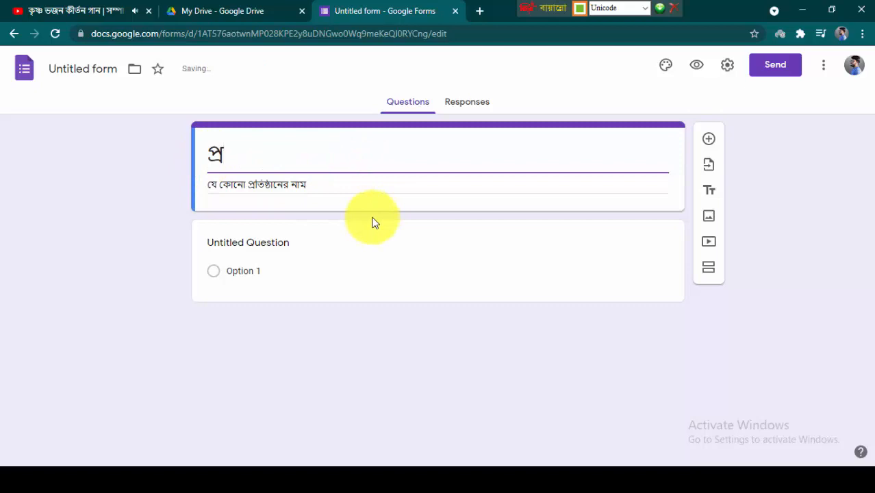
{"action": "type", "text": "তিষ্ঠানের নাম"}
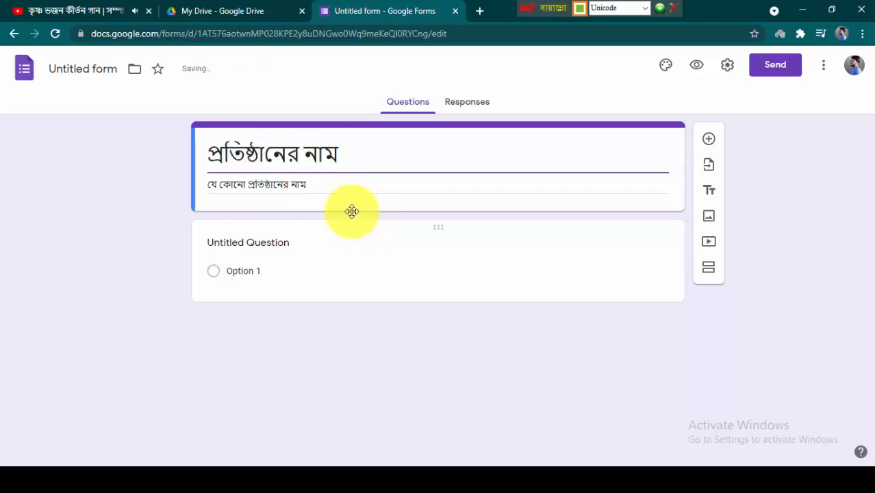
Replace the form description with "ফরমের নাম : কি করণে ফরম হচ্ছে তার নাম".
{"action": "left_click", "coordinate": [322, 188]}
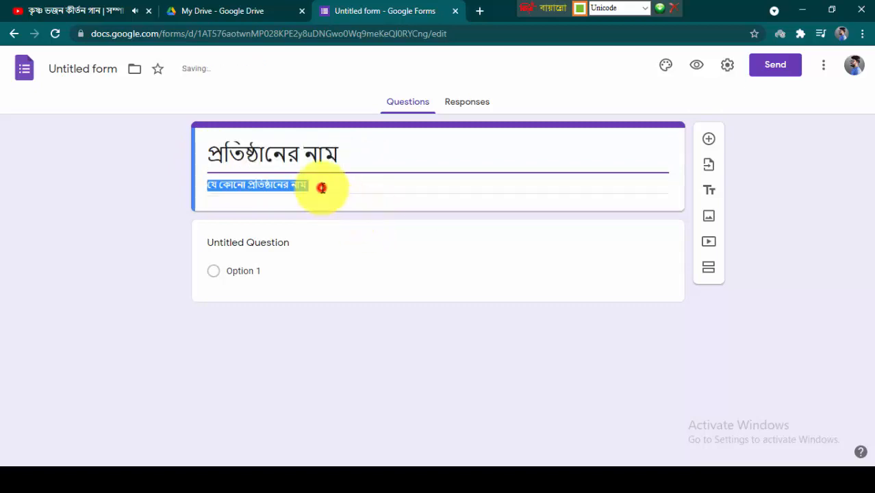
{"action": "left_click", "coordinate": [331, 208]}
{"action": "left_click_drag", "start_coordinate": [329, 184], "coordinate": [113, 167]}
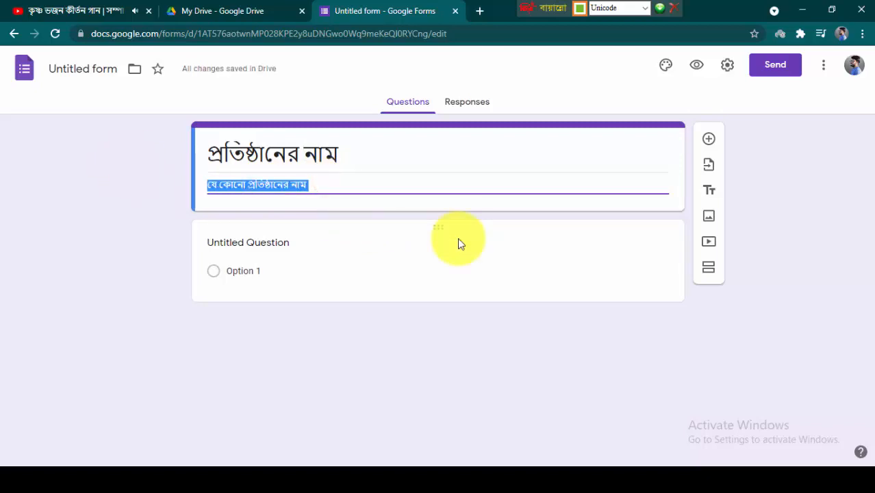
{"action": "key", "text": "BackSpace"}
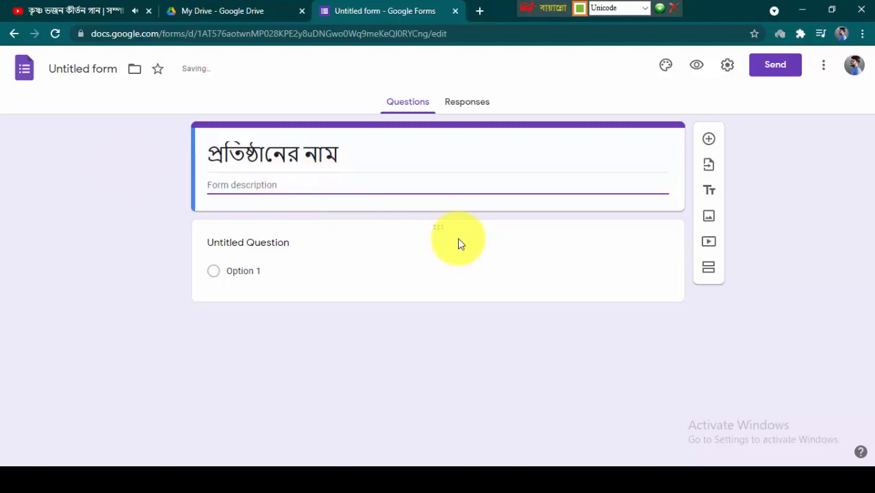
{"action": "type", "text": "ফরমের"}
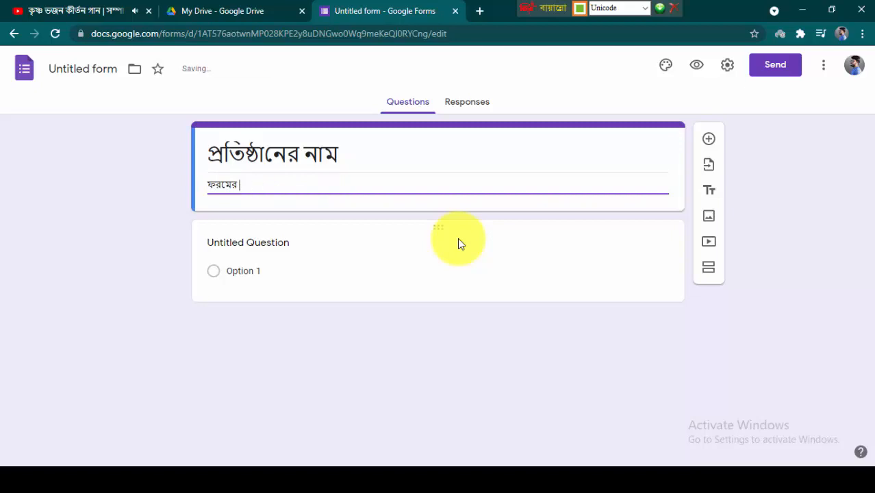
{"action": "type", "text": "নাম : কি করণে ফরম"}
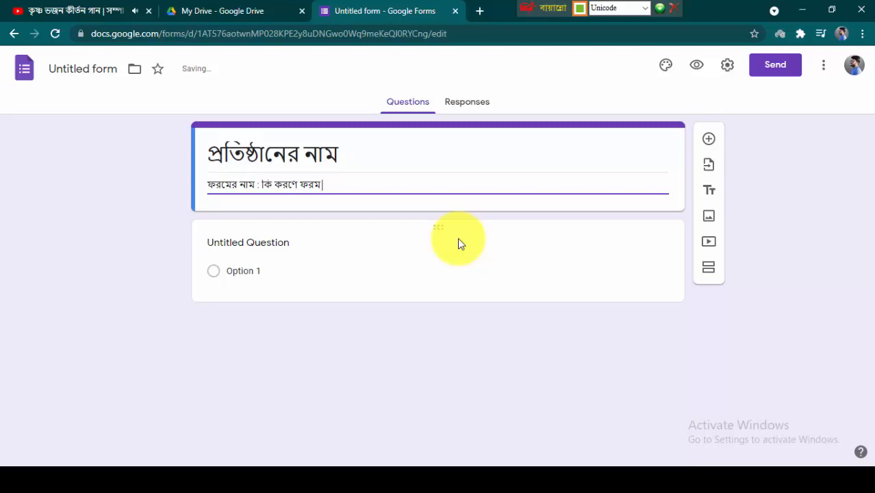
{"action": "type", "text": "হচ্ছে তার নাম"}
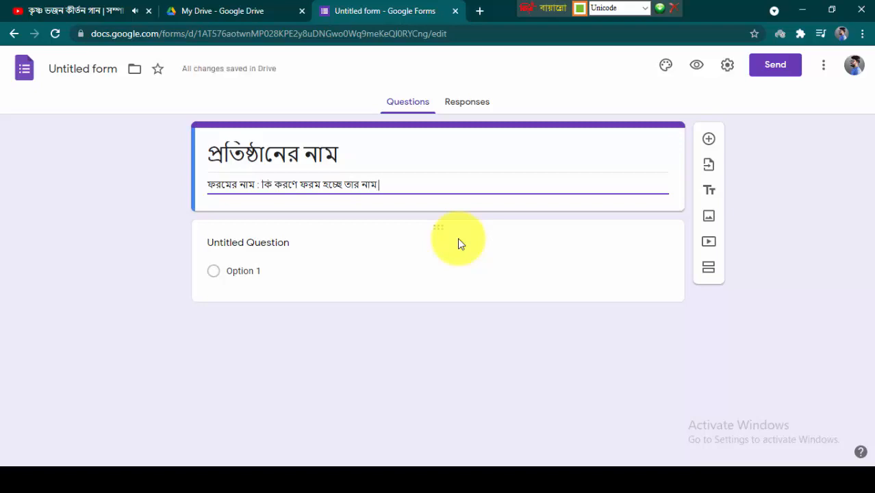
Title the first question "নাম" and keep its type as Short answer.
{"action": "left_click", "coordinate": [217, 269]}
{"action": "left_click", "coordinate": [294, 252]}
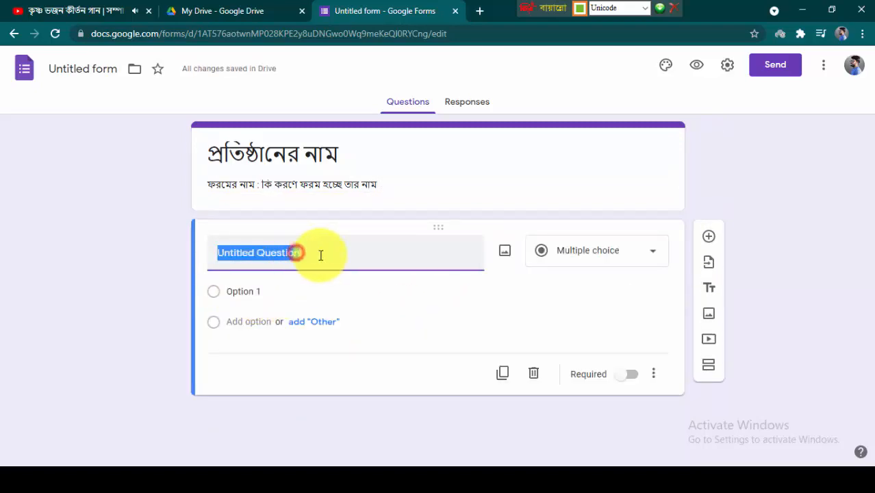
{"action": "type", "text": "নাম"}
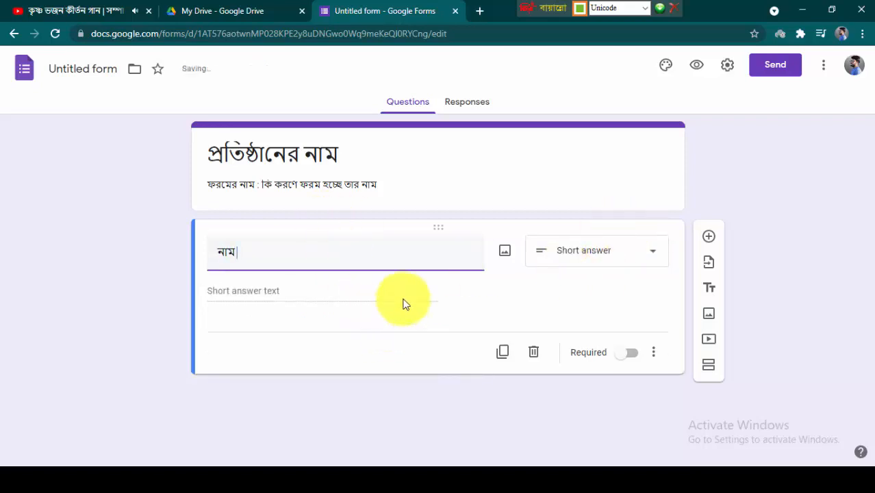
{"action": "left_click", "coordinate": [609, 266]}
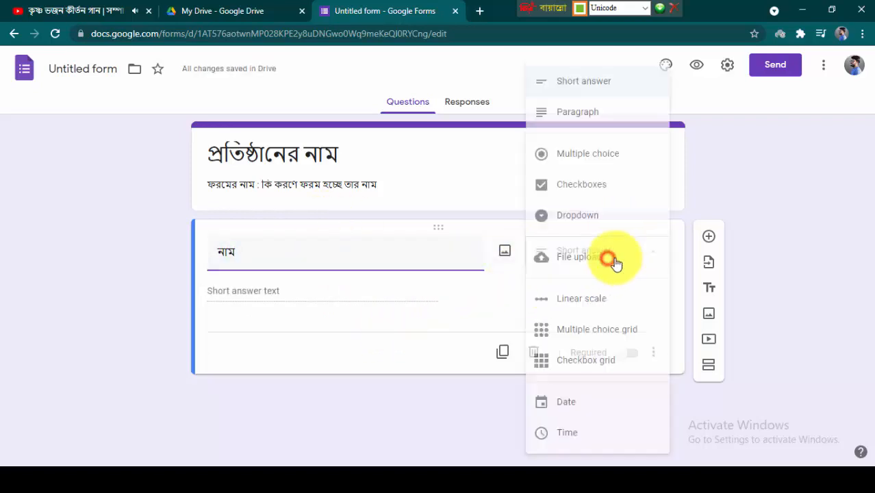
{"action": "left_click", "coordinate": [472, 320]}
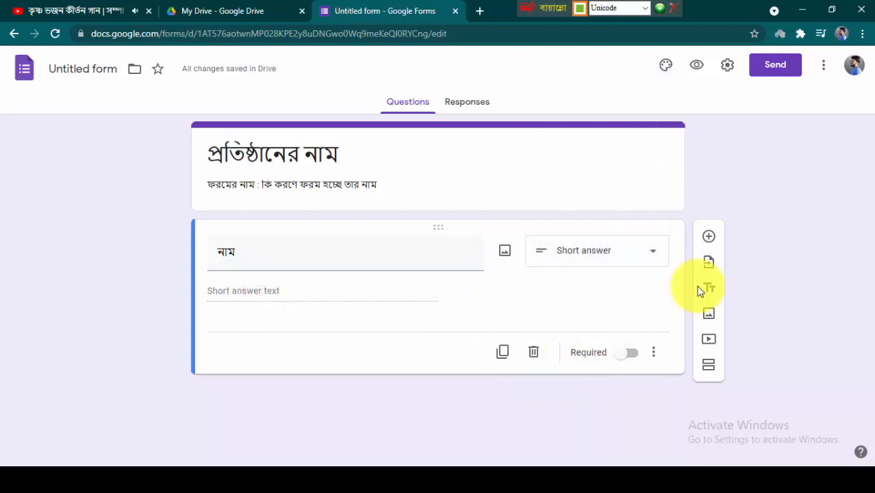
Add a second question below the first one and title it "বাবার নাম:" as a short answer.
{"action": "left_click", "coordinate": [709, 236]}
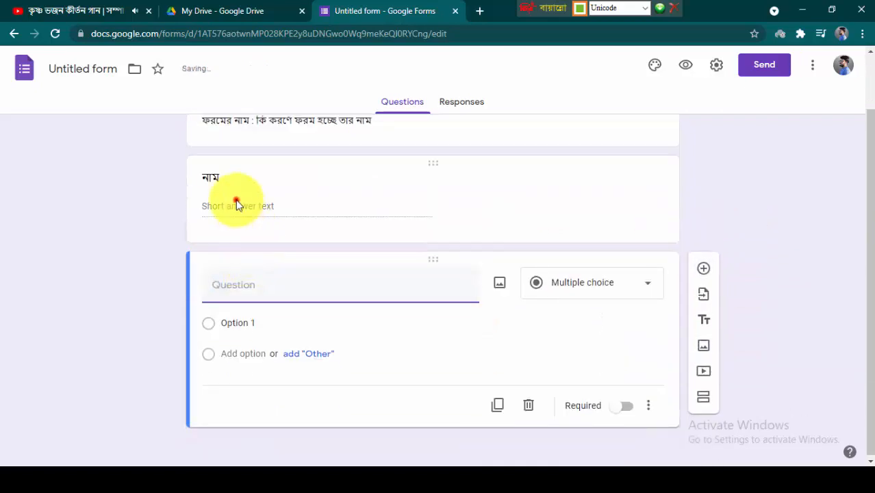
{"action": "left_click", "coordinate": [235, 203]}
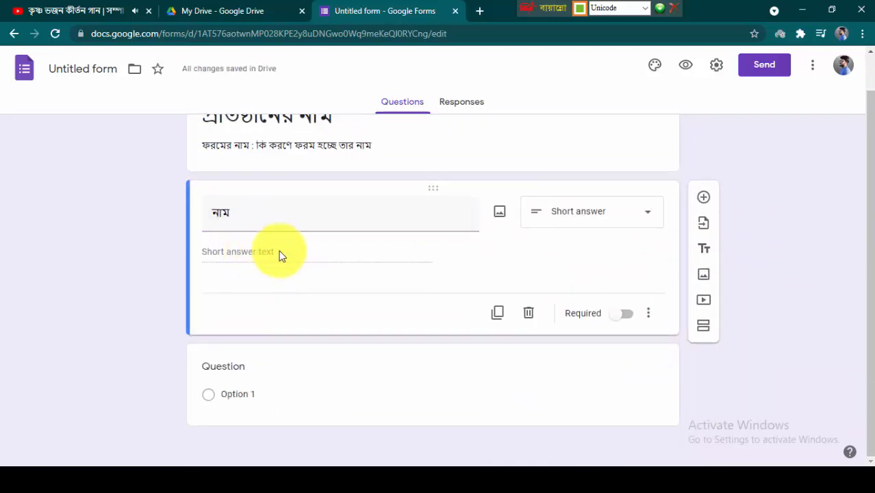
{"action": "left_click", "coordinate": [235, 367]}
{"action": "left_click", "coordinate": [235, 349]}
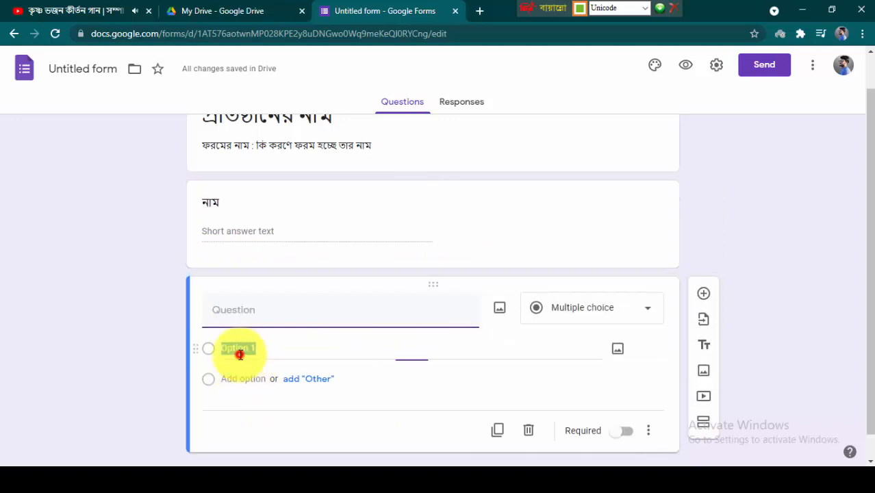
{"action": "left_click", "coordinate": [251, 314]}
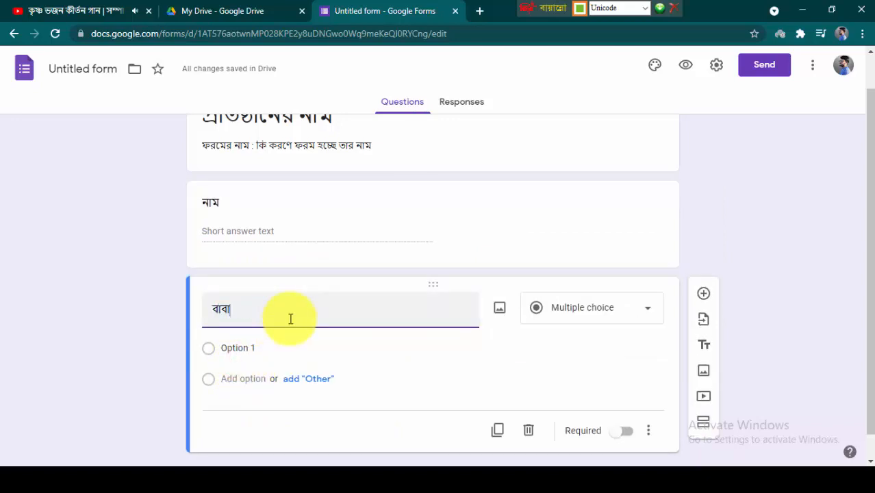
{"action": "type", "text": "বাবার "}
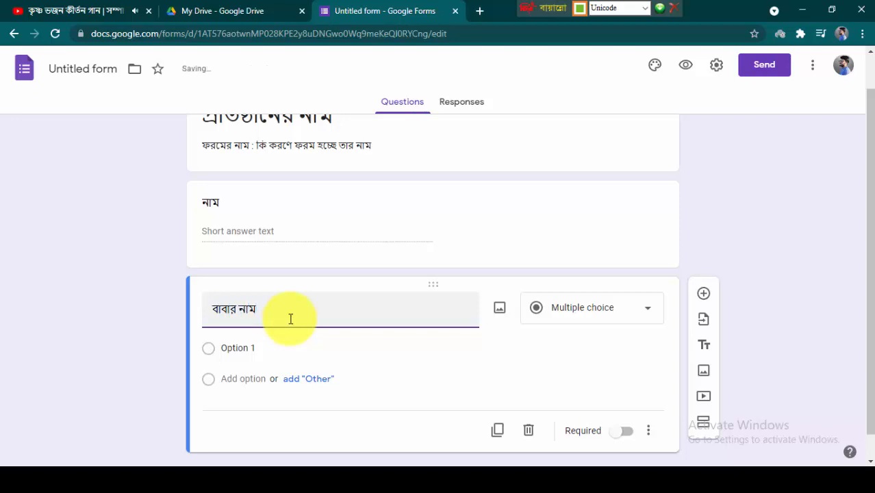
{"action": "type", "text": "নাম"}
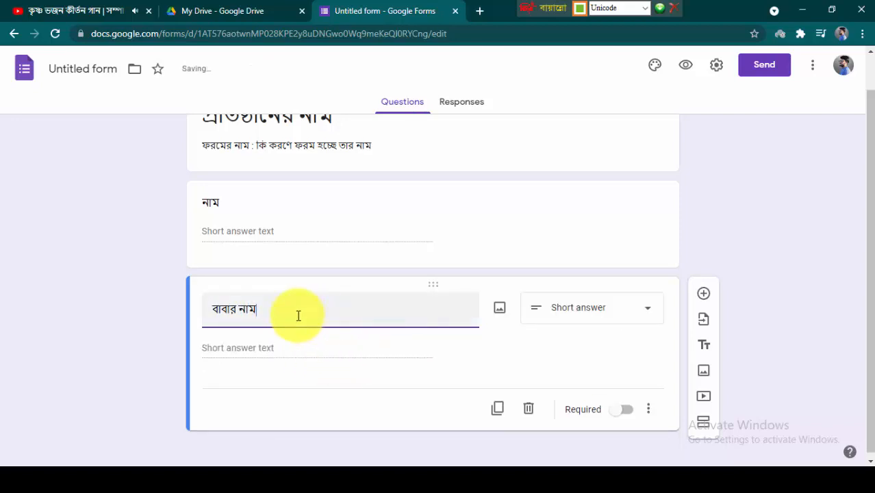
Add a colon to the first question's title so it reads "নাম :".
{"action": "left_click", "coordinate": [230, 204]}
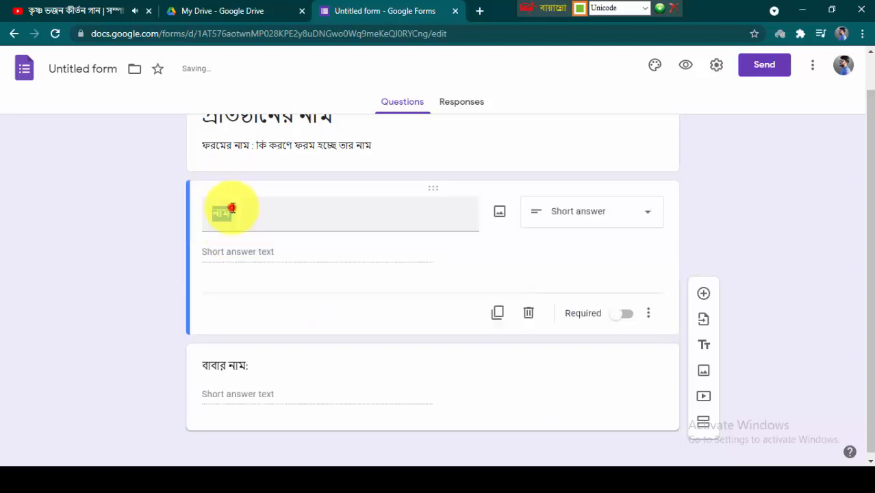
{"action": "left_click", "coordinate": [234, 214]}
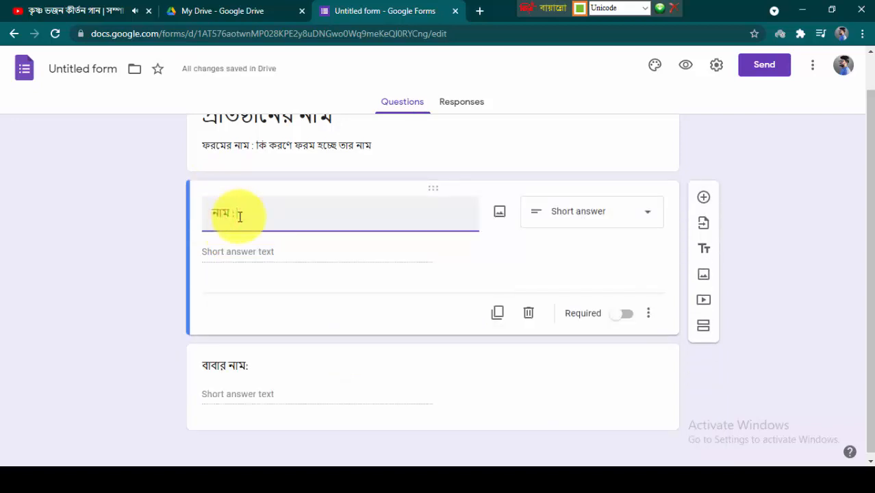
{"action": "left_click", "coordinate": [316, 310]}
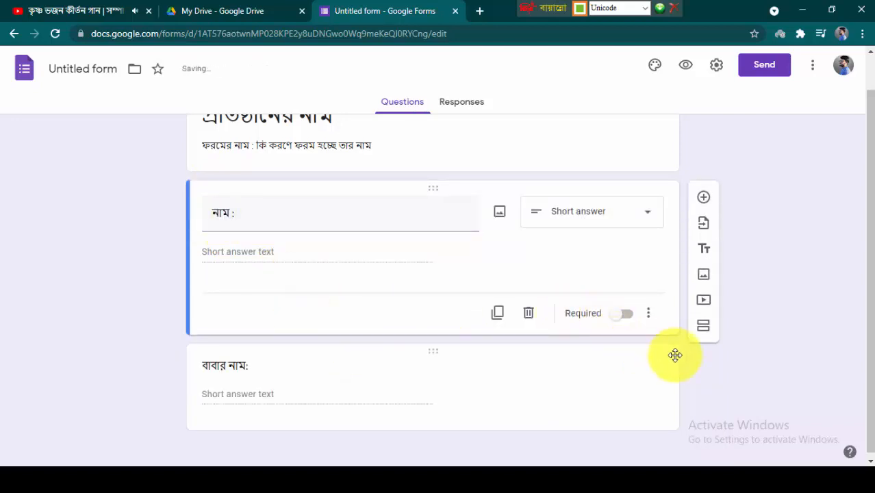
Mark the "বাবার নাম:" question as required.
{"action": "left_click", "coordinate": [588, 346]}
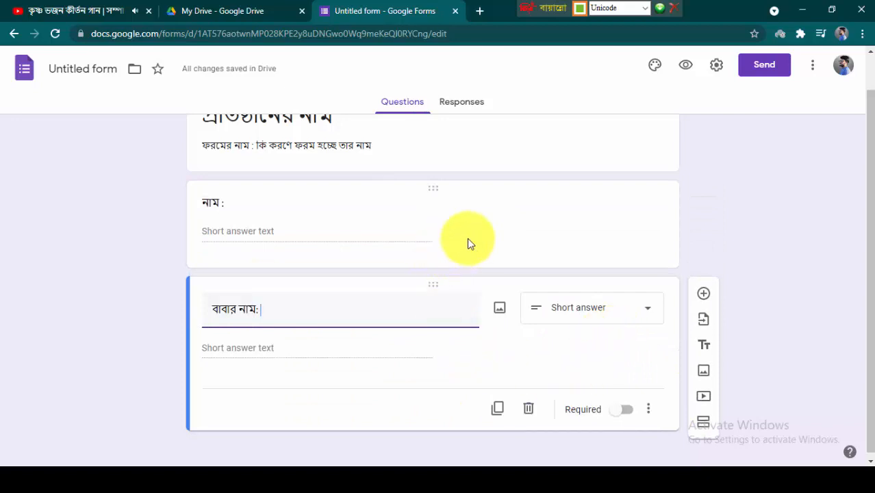
{"action": "left_click", "coordinate": [626, 411]}
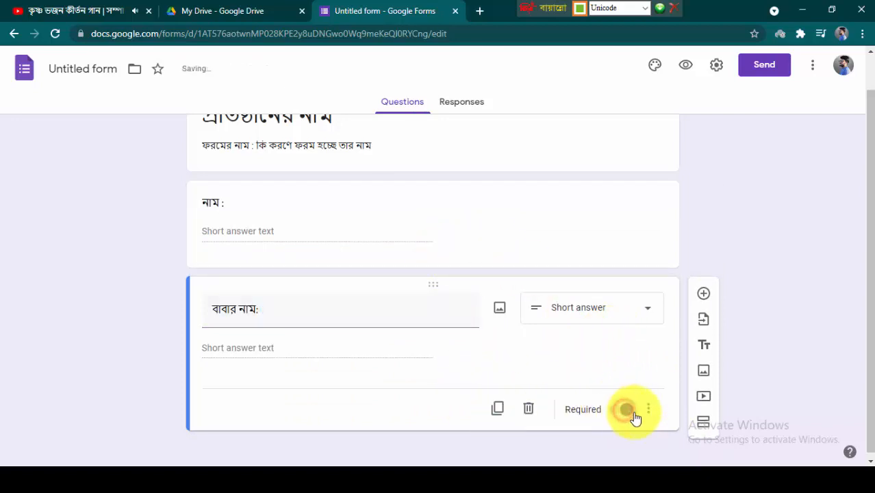
Mark the "নাম :" question as required, keeping "বাবার নাম:" required as well.
{"action": "left_click", "coordinate": [310, 219]}
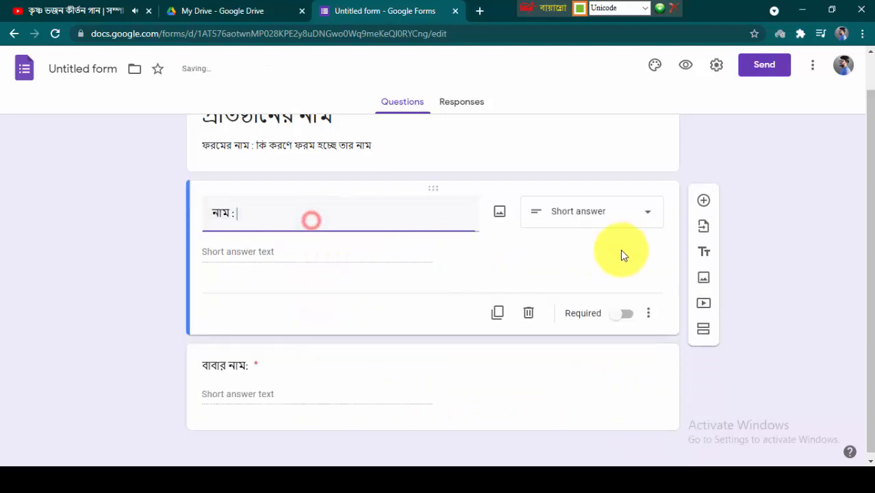
{"action": "left_click", "coordinate": [618, 314]}
{"action": "left_click", "coordinate": [430, 350]}
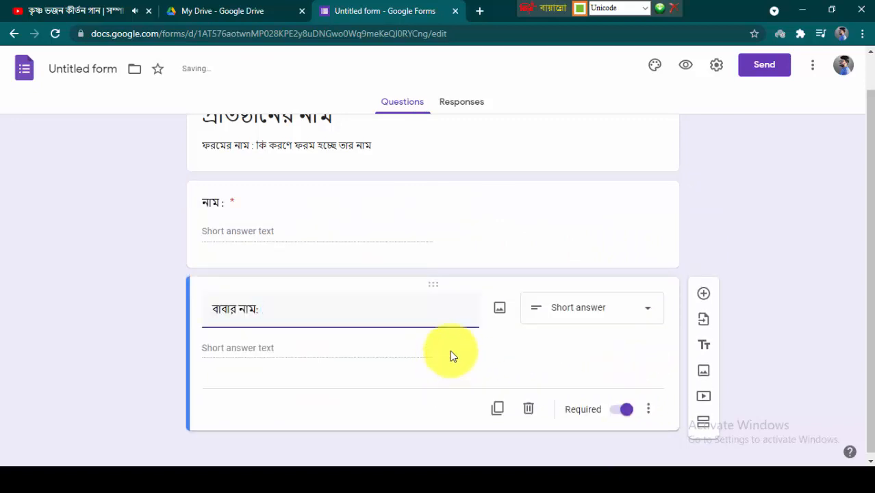
{"action": "left_click", "coordinate": [617, 410]}
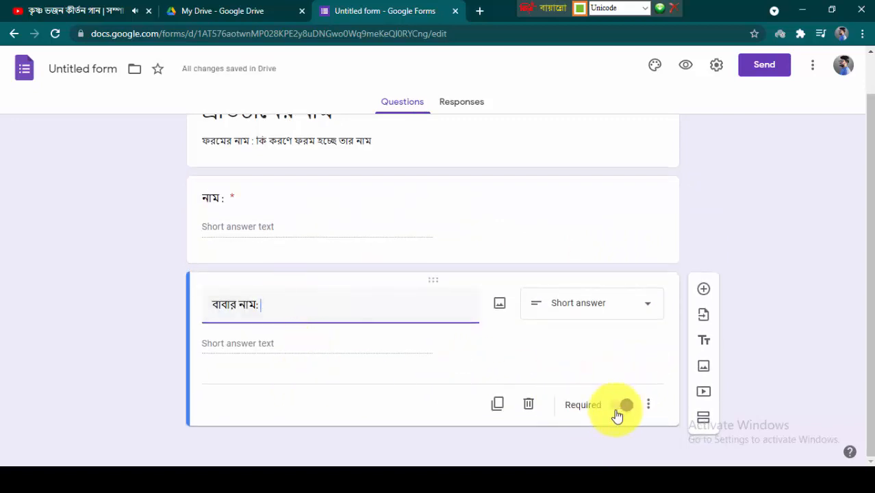
Add a short-answer question titled "মাতার নাম:" below "বাবার নাম:" and mark it as required.
{"action": "left_click", "coordinate": [231, 200]}
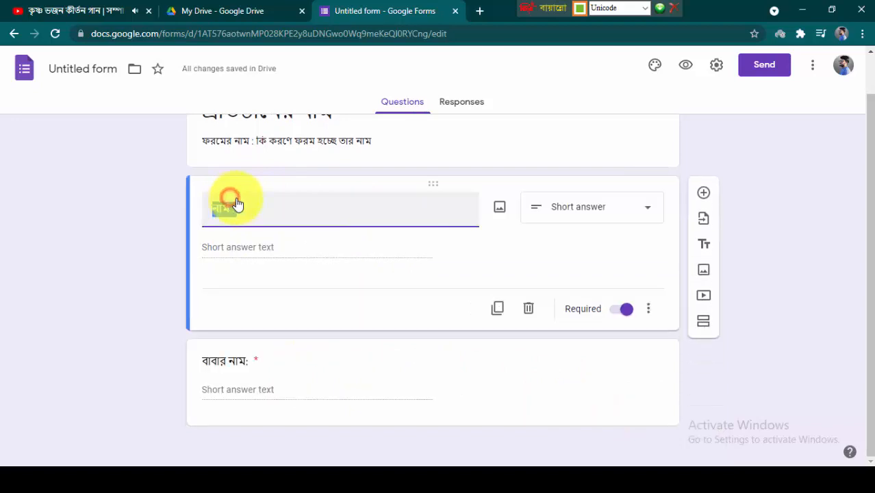
{"action": "left_click", "coordinate": [285, 250]}
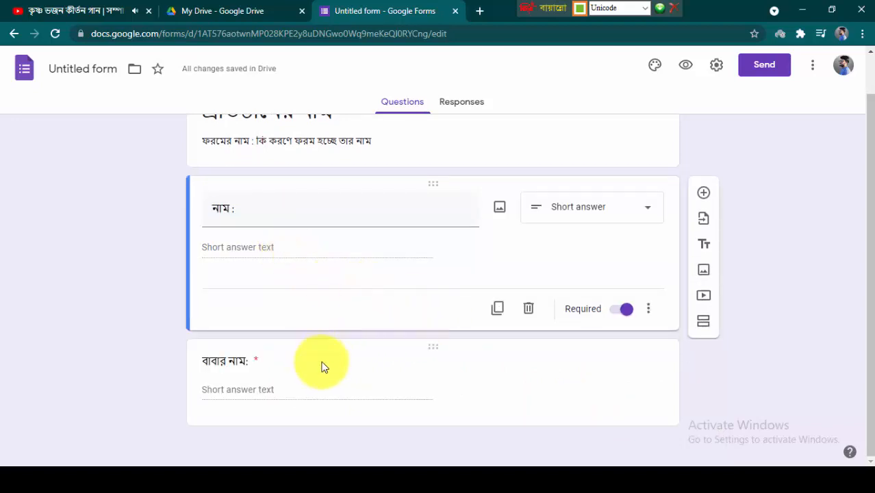
{"action": "left_click", "coordinate": [346, 343]}
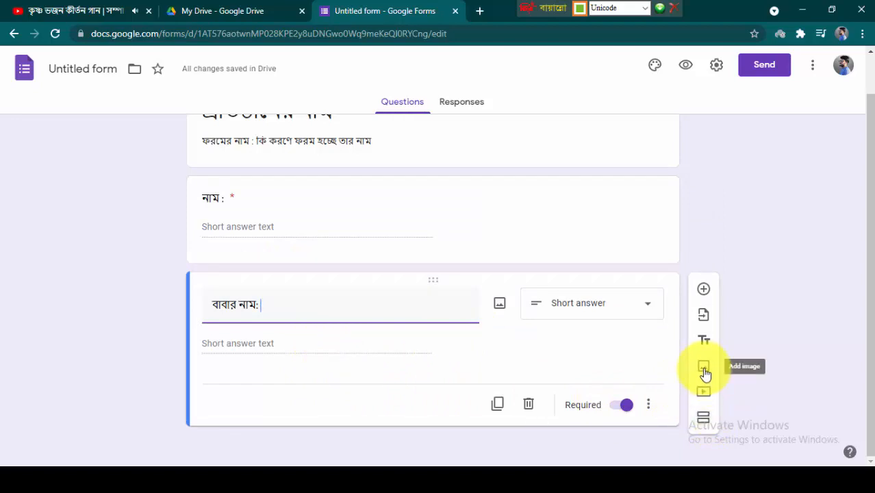
{"action": "left_click", "coordinate": [704, 290]}
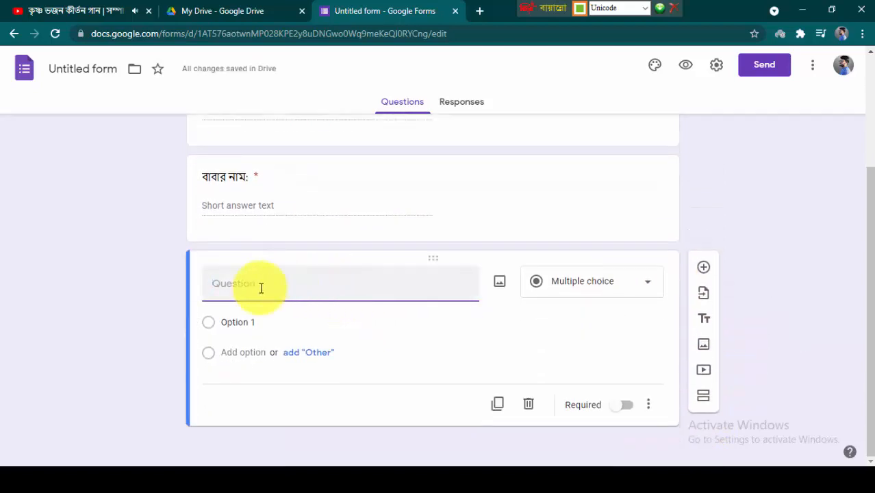
{"action": "type", "text": "মাতার ন"}
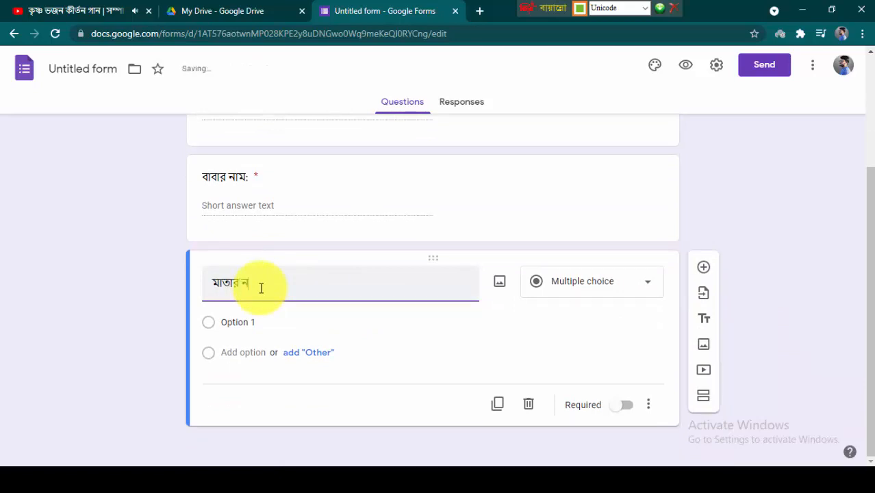
{"action": "type", "text": "াম:"}
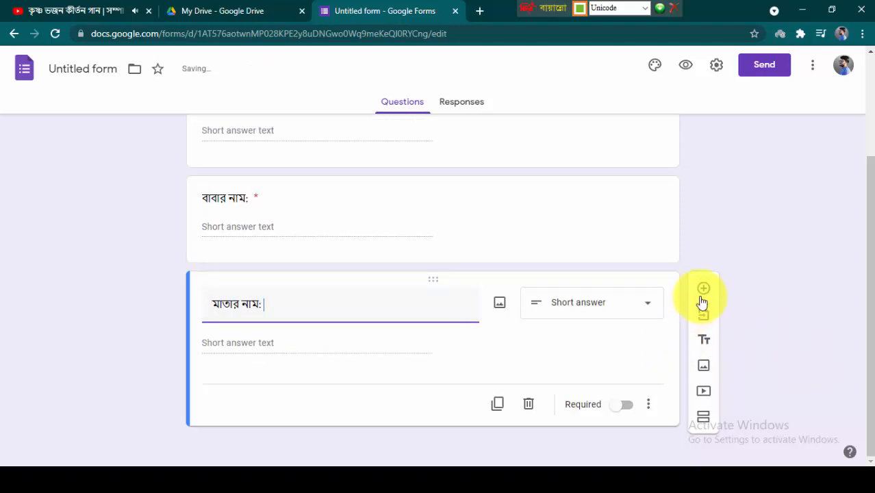
{"action": "left_click", "coordinate": [617, 405]}
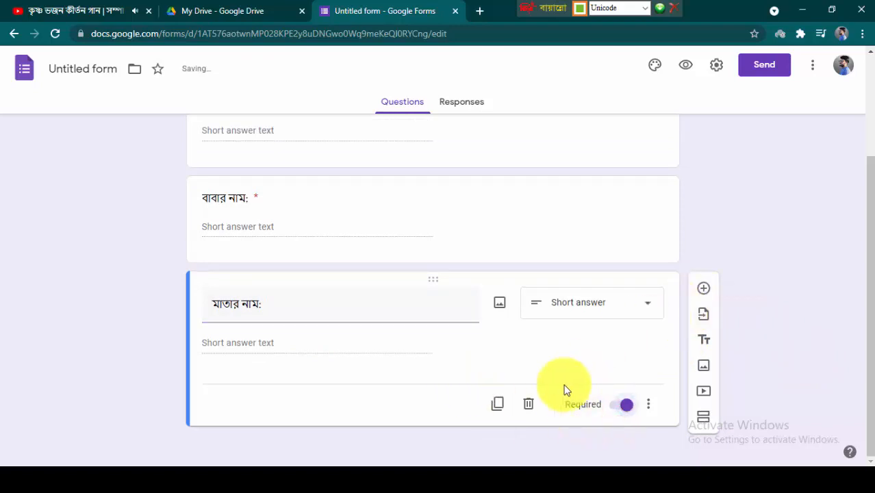
Add a paragraph question titled "ঠিকানা:" and a short-answer question titled "বয়স:" below "মাতার নাম:".
{"action": "left_click", "coordinate": [703, 291]}
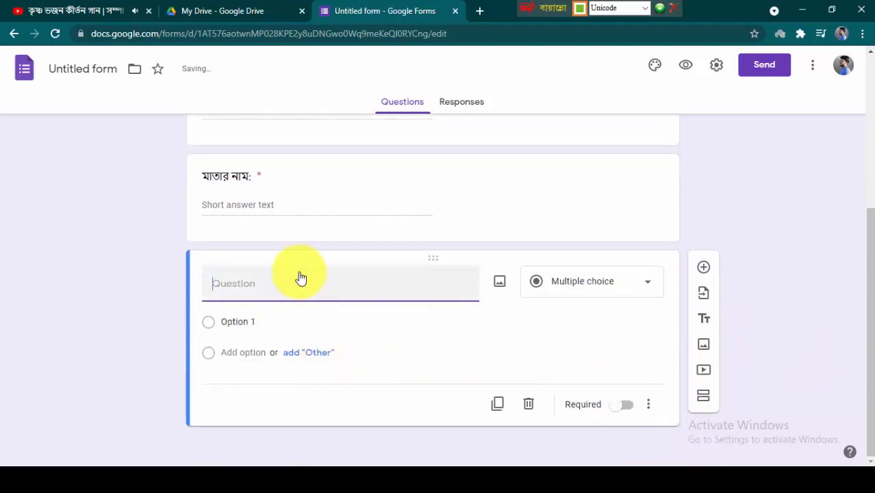
{"action": "left_click", "coordinate": [280, 288]}
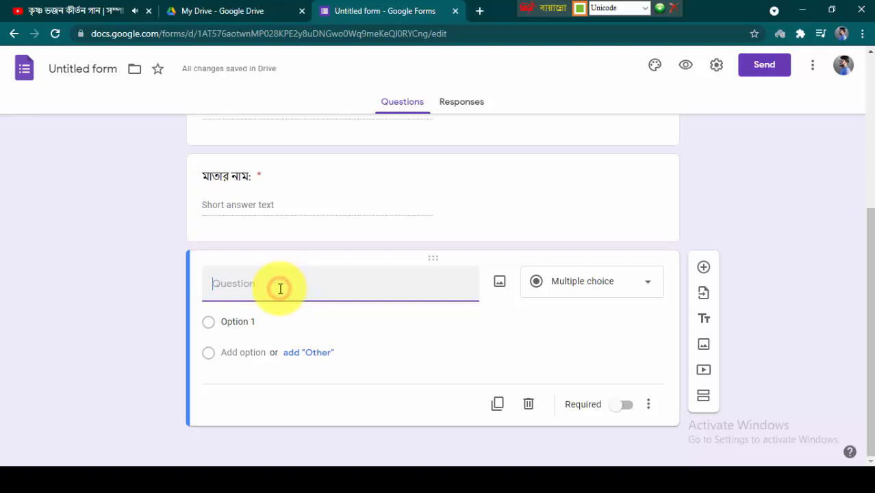
{"action": "type", "text": "ঠিকানা:"}
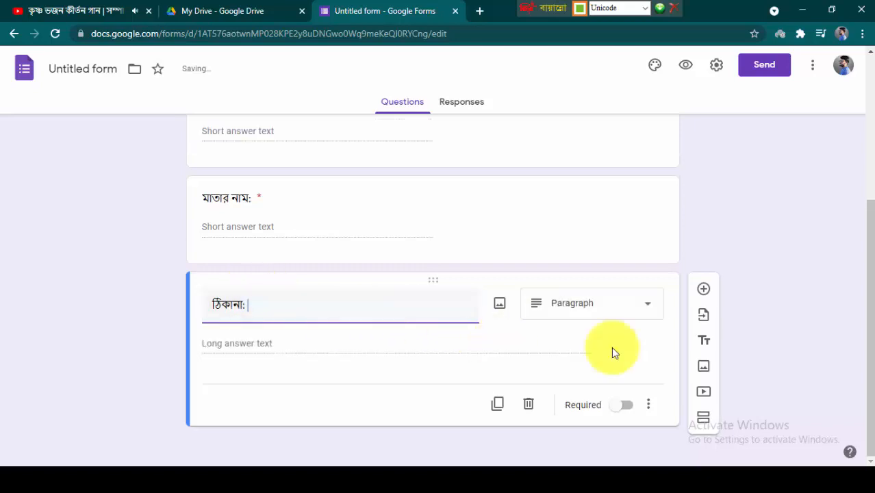
{"action": "left_click", "coordinate": [705, 290]}
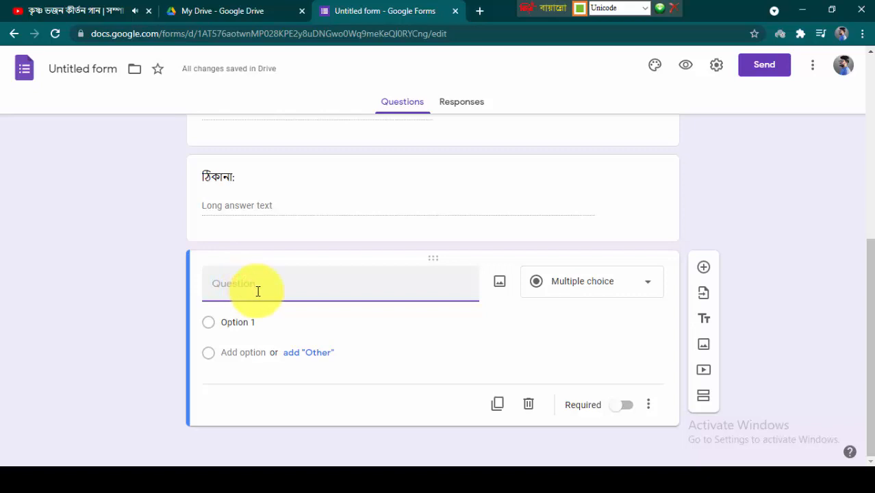
{"action": "type", "text": "বয়স:"}
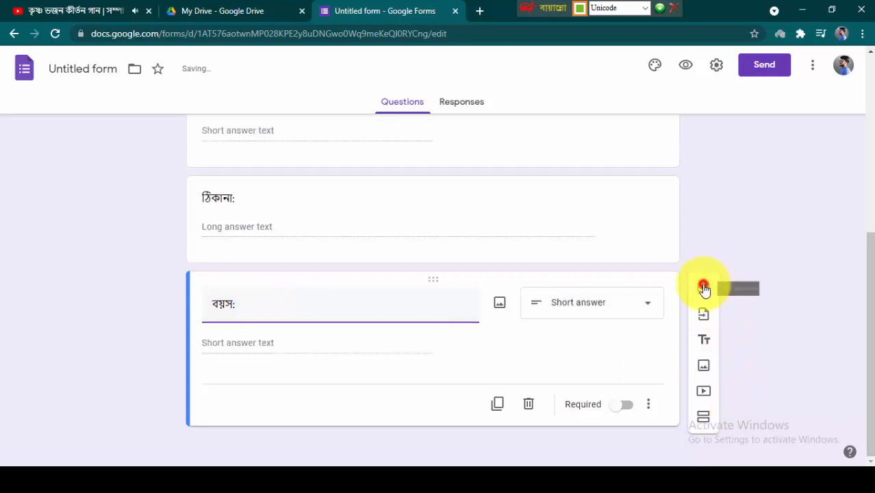
Add a short-answer question titled "পেশা:" below the "বয়স:" question.
{"action": "left_click", "coordinate": [703, 285]}
{"action": "scroll", "coordinate": [463, 299], "scroll_direction": "down", "scroll_amount": 2}
{"action": "left_click", "coordinate": [245, 297]}
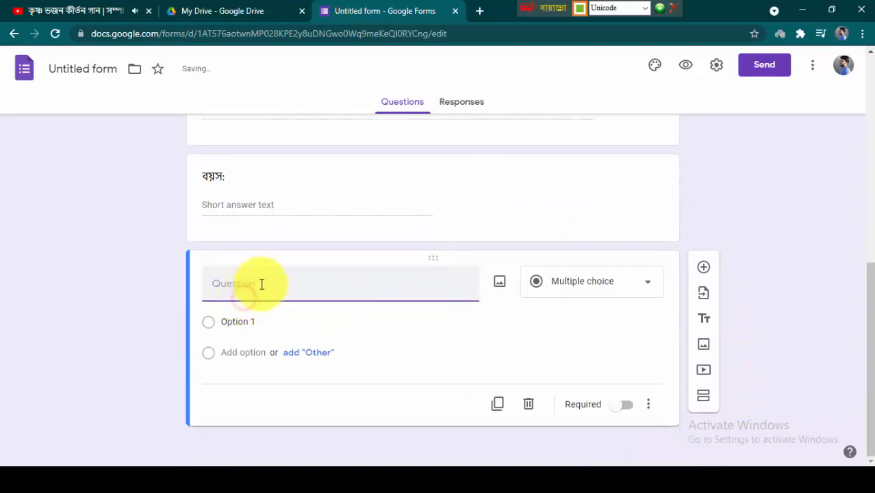
{"action": "scroll", "coordinate": [271, 305], "scroll_direction": "up", "scroll_amount": 1}
{"action": "scroll", "coordinate": [272, 309], "scroll_direction": "up", "scroll_amount": 3}
{"action": "scroll", "coordinate": [273, 310], "scroll_direction": "down", "scroll_amount": 4}
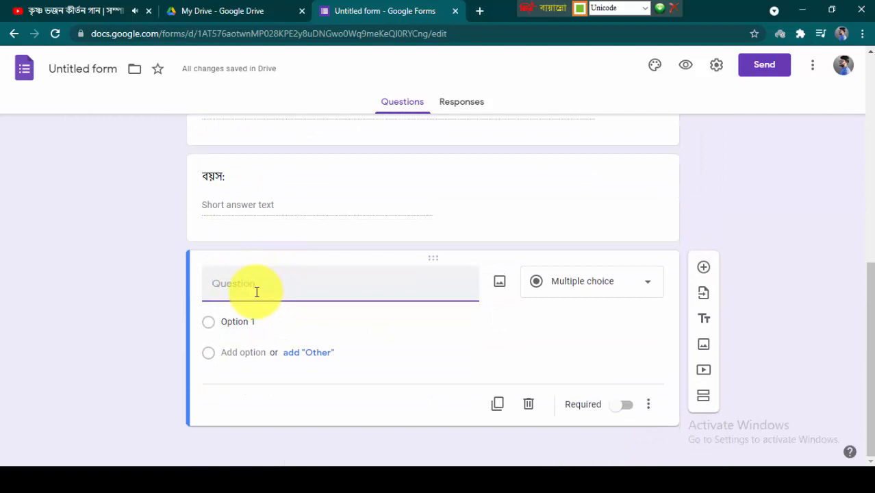
{"action": "type", "text": "পেশা:"}
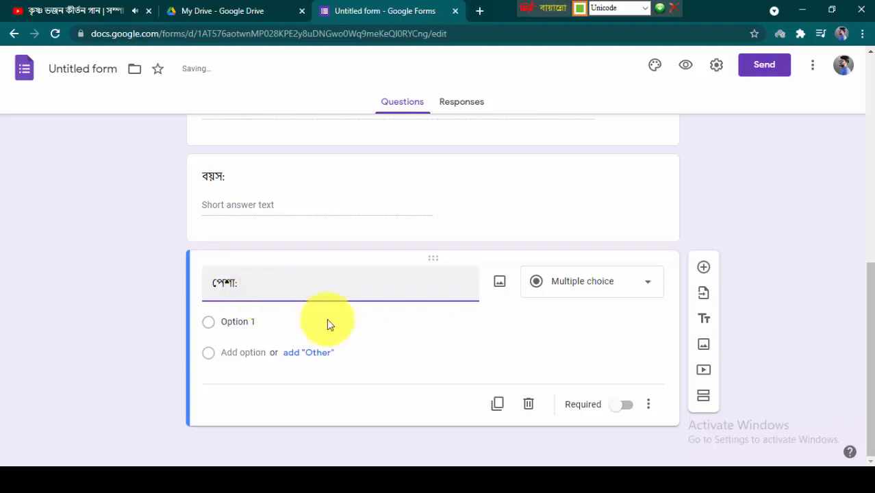
Add a question titled "ছবি :" below "পেশা:" and make it a File upload, allowing respondents to upload files to Drive.
{"action": "left_click", "coordinate": [705, 289]}
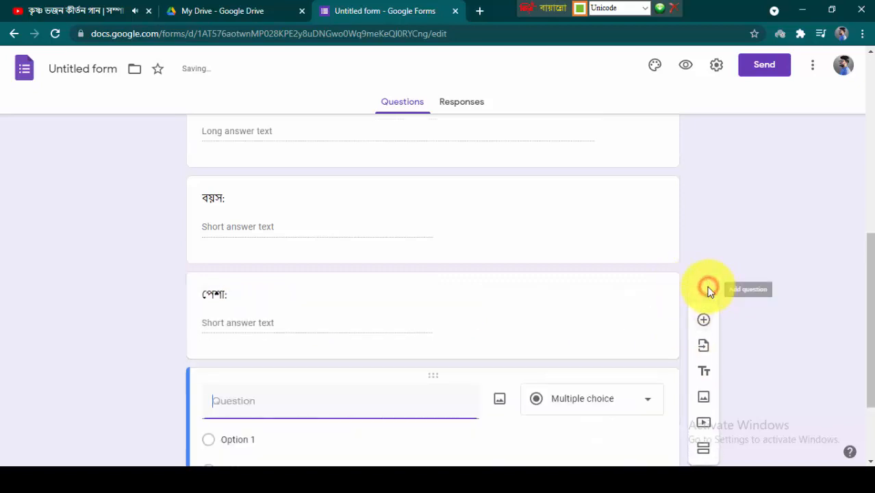
{"action": "left_click", "coordinate": [248, 285]}
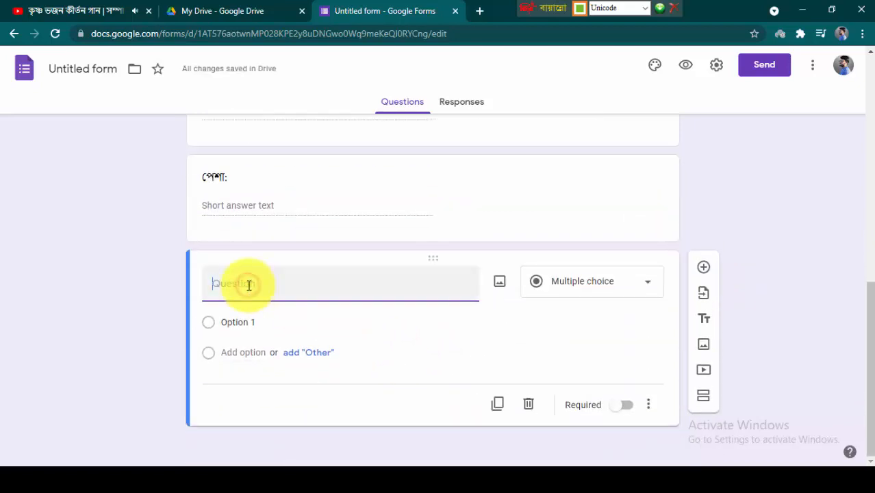
{"action": "scroll", "coordinate": [268, 337], "scroll_direction": "up", "scroll_amount": 5}
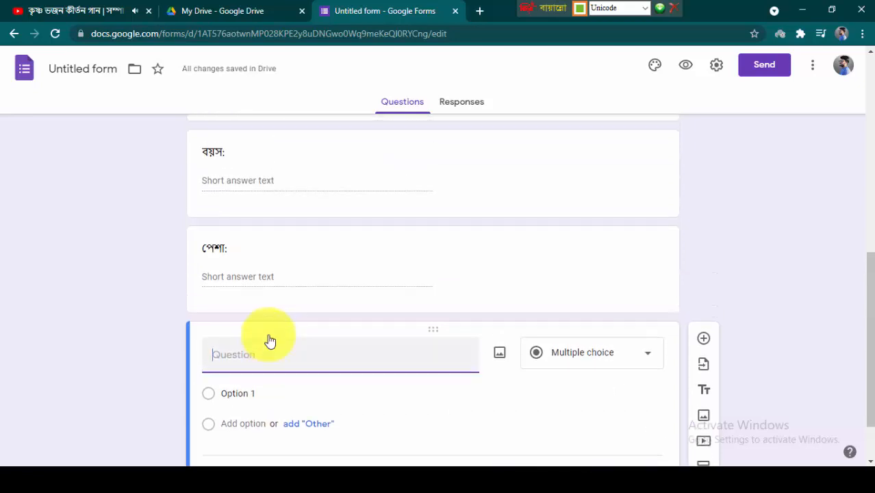
{"action": "scroll", "coordinate": [269, 338], "scroll_direction": "down", "scroll_amount": 5}
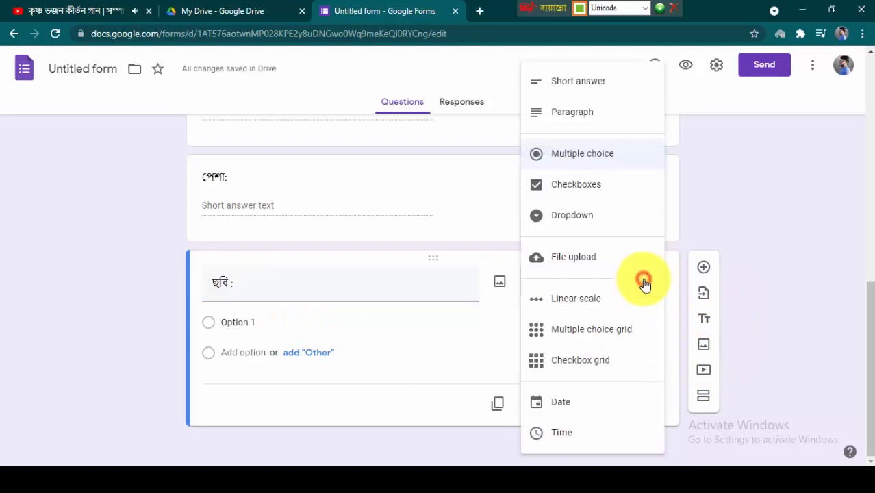
{"action": "left_click", "coordinate": [636, 282]}
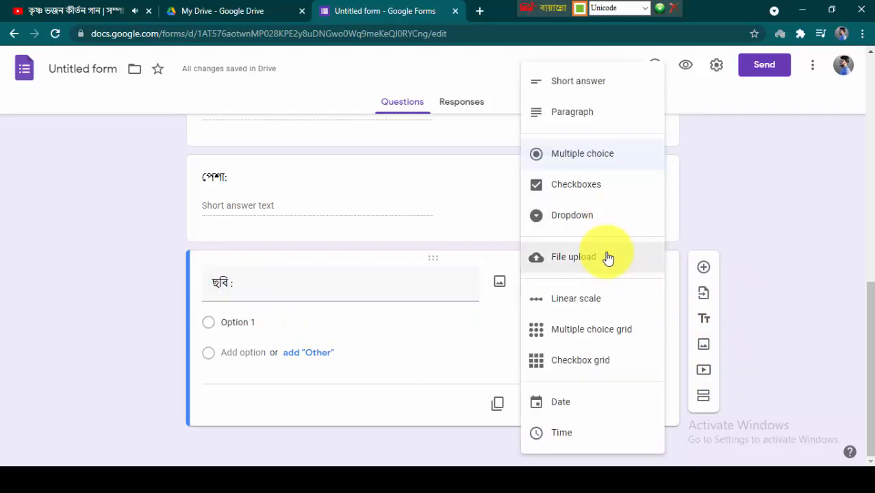
{"action": "left_click", "coordinate": [608, 257]}
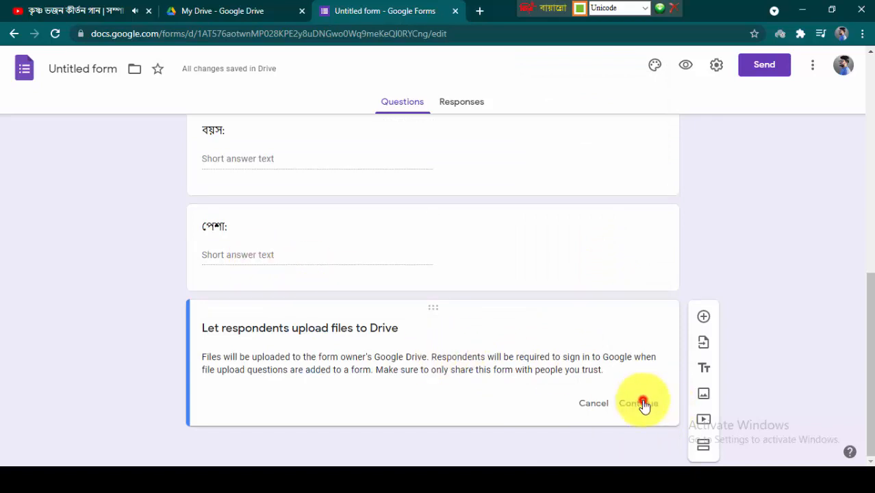
{"action": "left_click", "coordinate": [644, 404]}
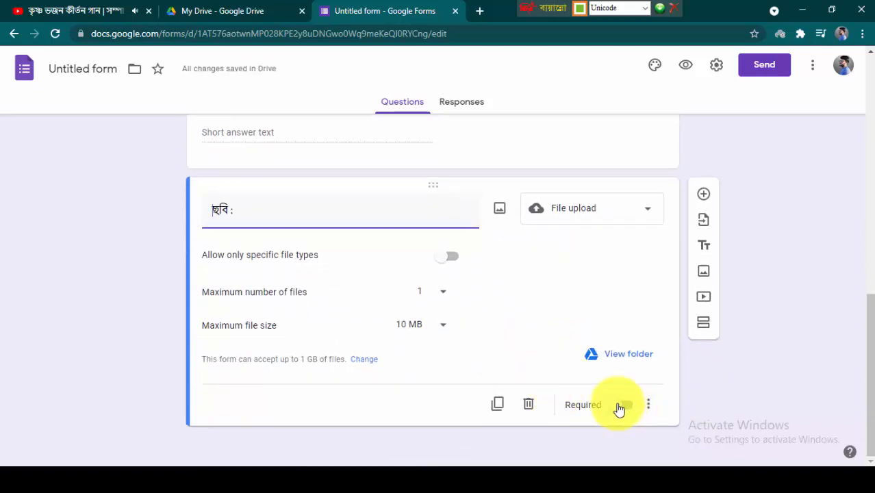
Add a question titled "জীবন বৃত্তান" below "ছবি :" and set its type to File upload.
{"action": "left_click", "coordinate": [705, 197]}
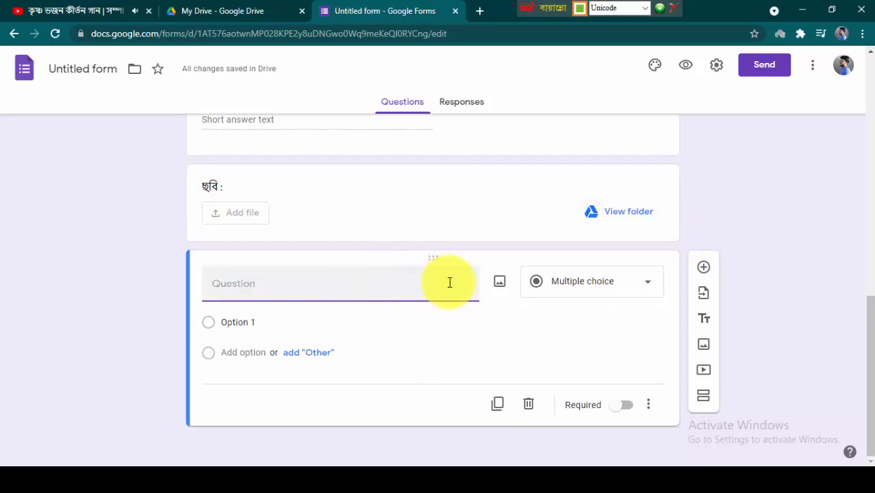
{"action": "scroll", "coordinate": [372, 319], "scroll_direction": "up", "scroll_amount": 1}
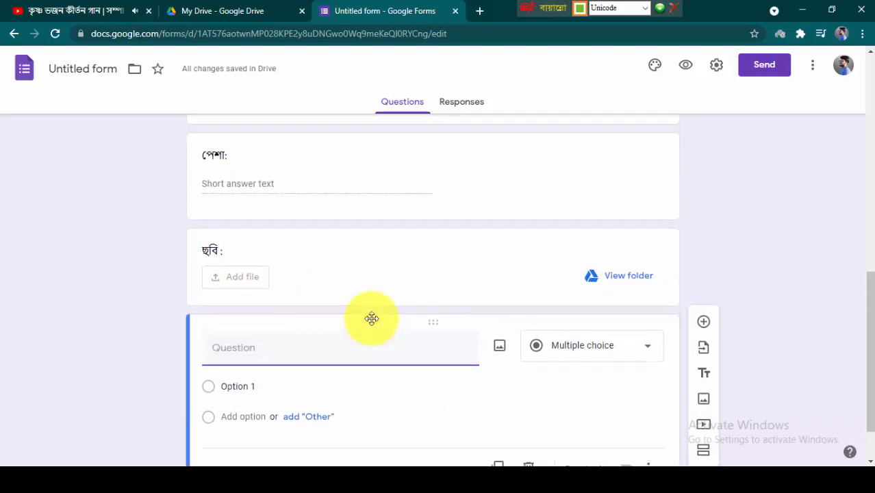
{"action": "scroll", "coordinate": [372, 318], "scroll_direction": "down", "scroll_amount": 1}
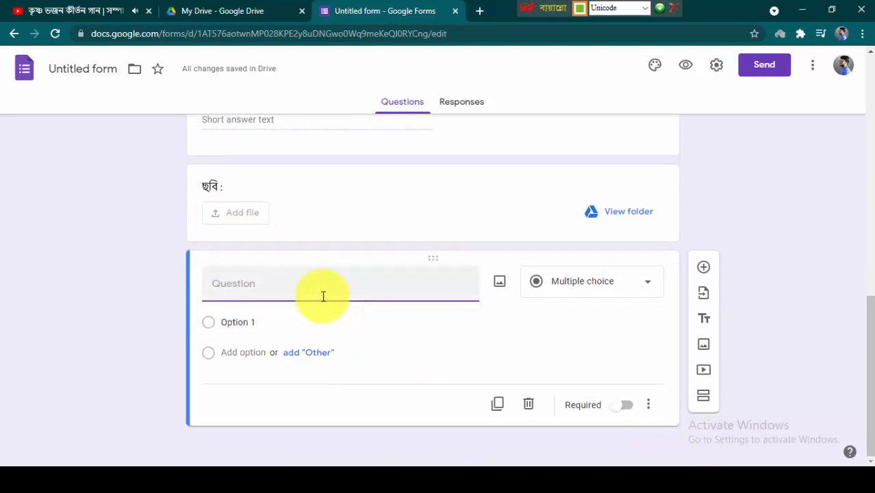
{"action": "type", "text": "জীবন বৃত্তা"}
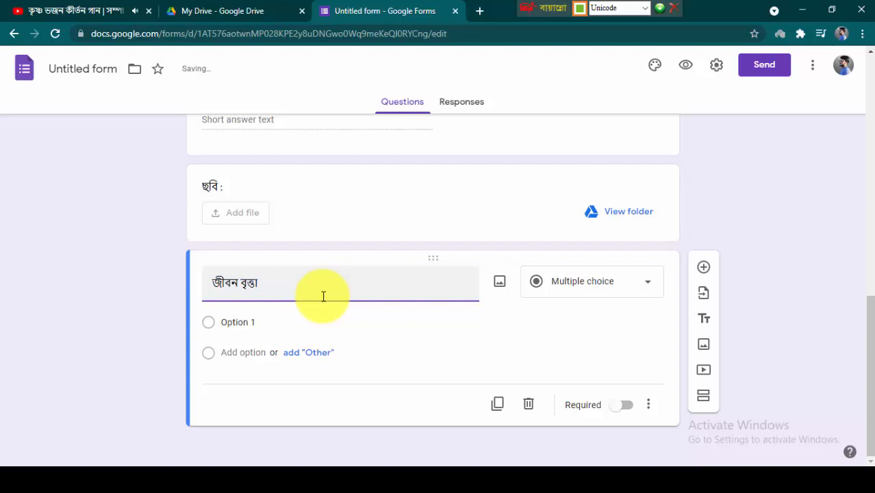
{"action": "type", "text": "ন"}
{"action": "left_click", "coordinate": [580, 291]}
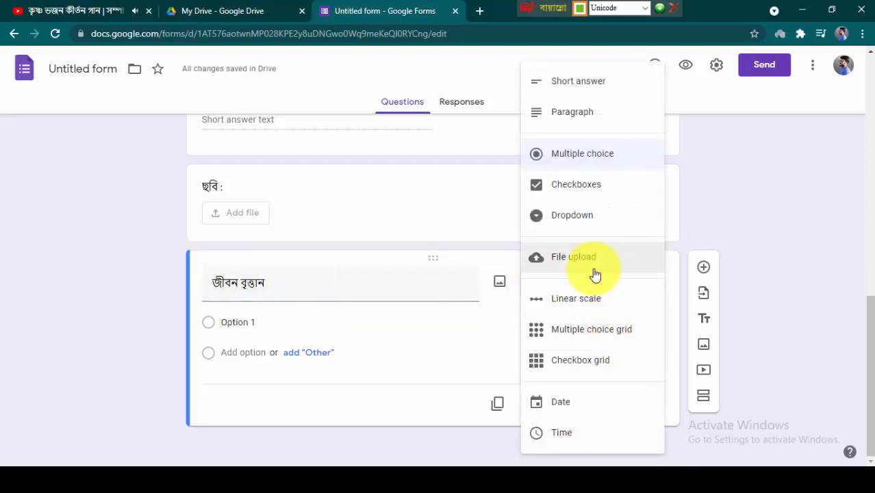
{"action": "left_click", "coordinate": [598, 266]}
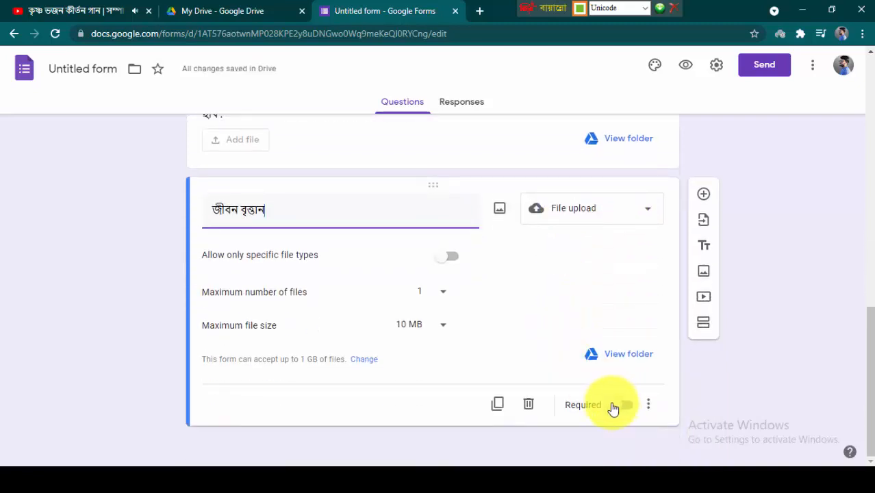
Add a question titled "আপনে কি কাজ করতে চান বিবরণ:" below the "জীবন বৃত্তান" question.
{"action": "left_click", "coordinate": [703, 194]}
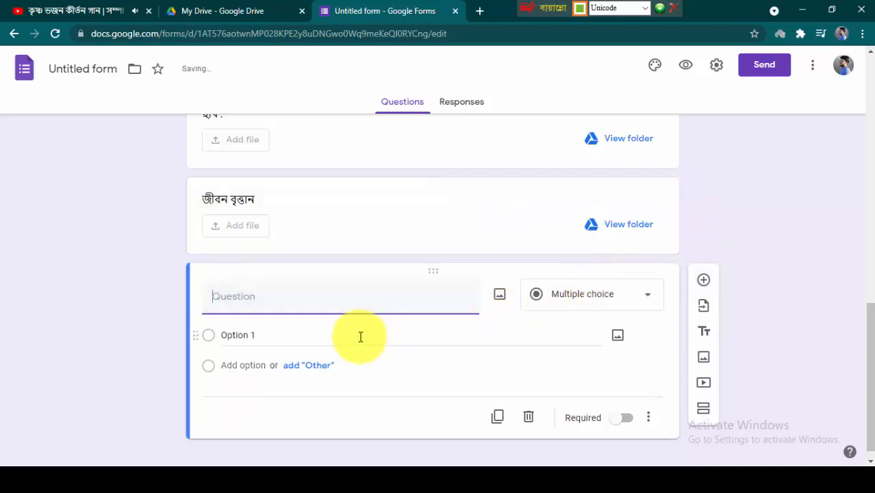
{"action": "scroll", "coordinate": [360, 336], "scroll_direction": "up", "scroll_amount": 2}
{"action": "scroll", "coordinate": [360, 336], "scroll_direction": "down", "scroll_amount": 2}
{"action": "left_click", "coordinate": [275, 290]}
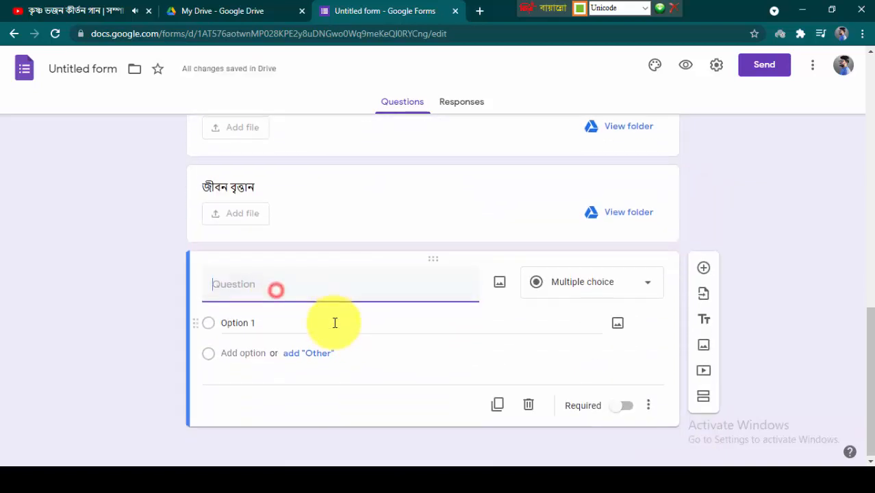
{"action": "scroll", "coordinate": [334, 325], "scroll_direction": "up", "scroll_amount": 7}
{"action": "scroll", "coordinate": [334, 326], "scroll_direction": "down", "scroll_amount": 7}
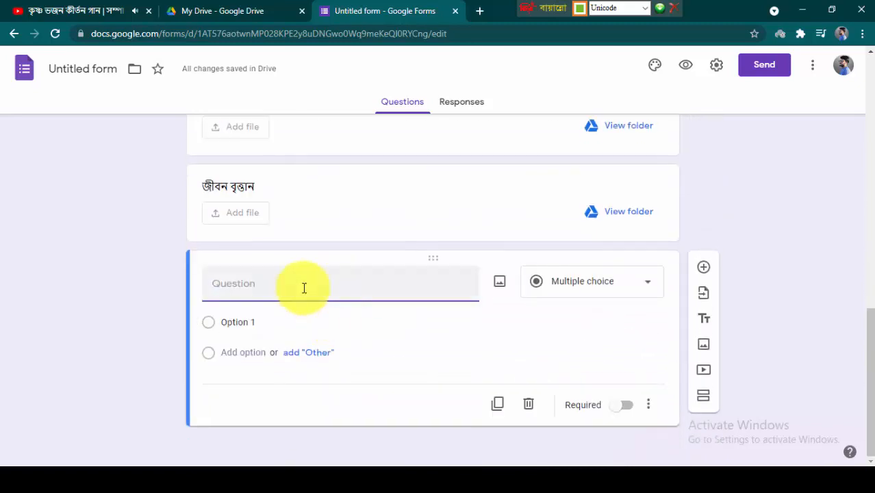
{"action": "left_click", "coordinate": [302, 287]}
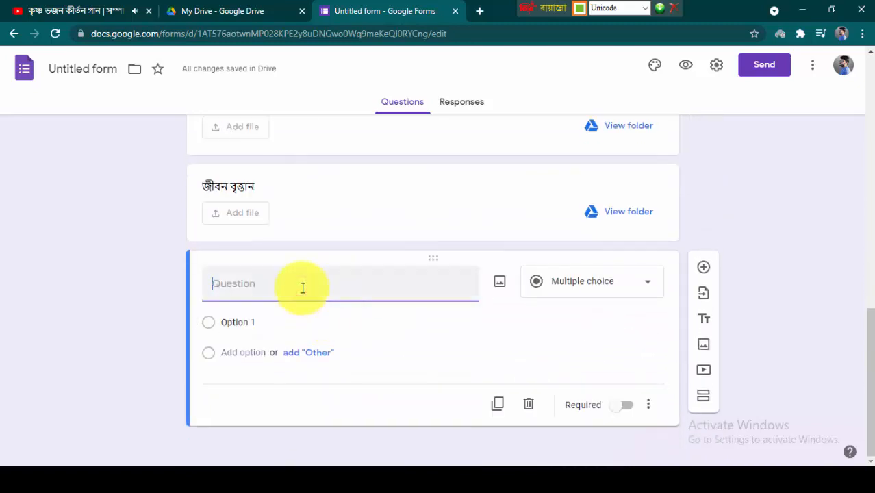
{"action": "type", "text": "অা"}
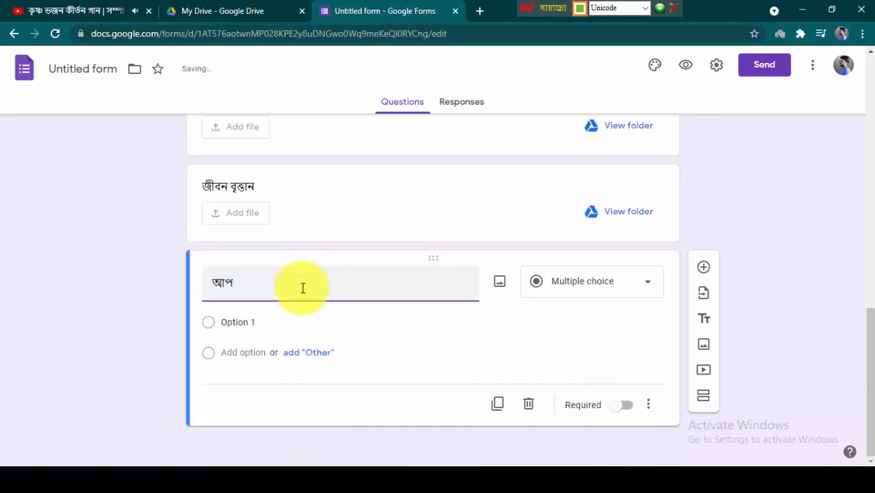
{"action": "type", "text": "পনে কি কাজ করতে চান বিবরণ:"}
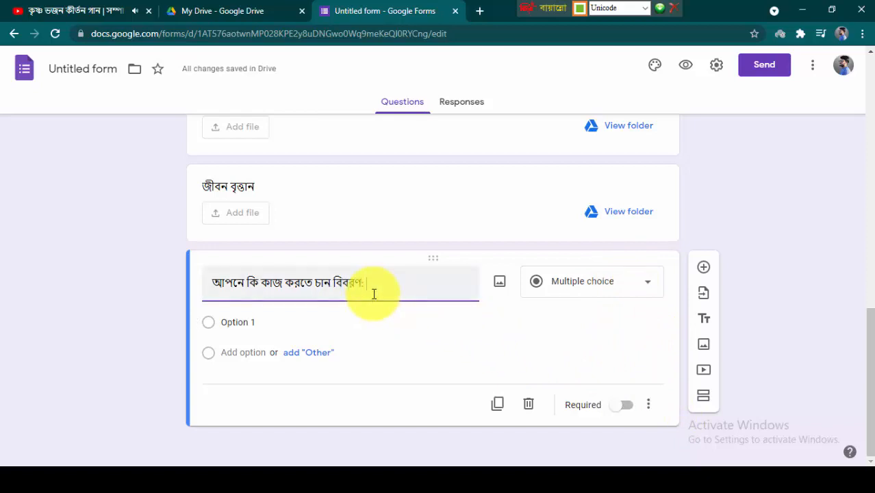
Add two blank multiple-choice questions directly below "আপনে কি কাজ করতে চান বিবরণ:".
{"action": "left_click", "coordinate": [704, 269]}
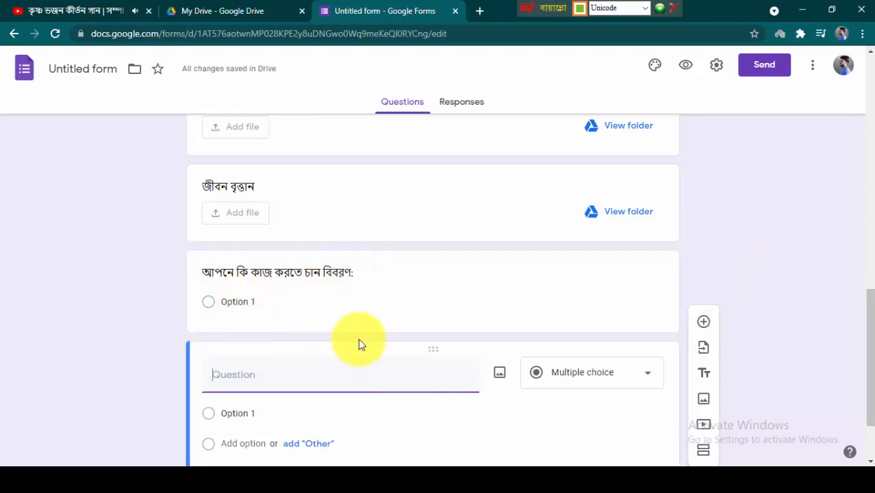
{"action": "left_click", "coordinate": [337, 272]}
{"action": "left_click", "coordinate": [237, 321]}
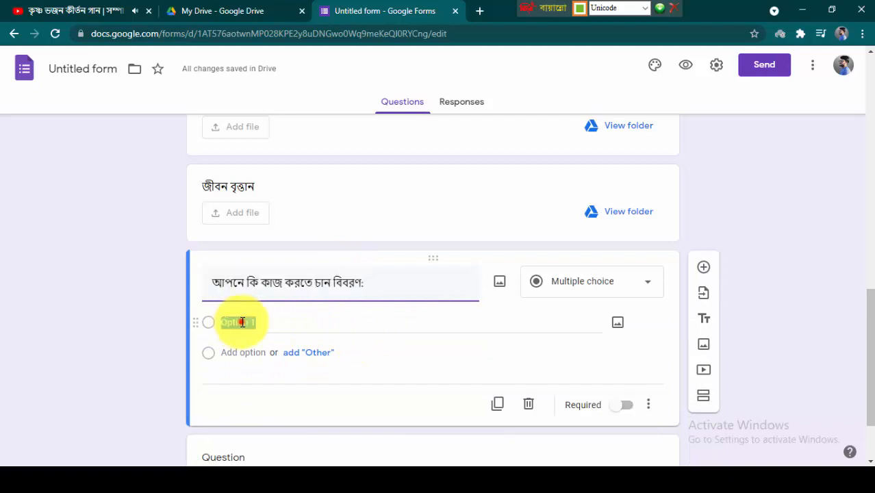
{"action": "left_click", "coordinate": [304, 322]}
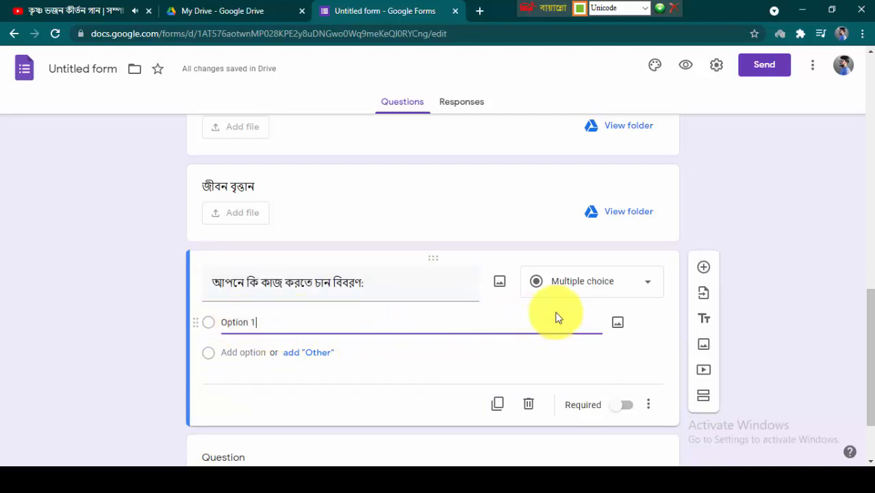
{"action": "left_click_drag", "start_coordinate": [361, 327], "coordinate": [208, 323]}
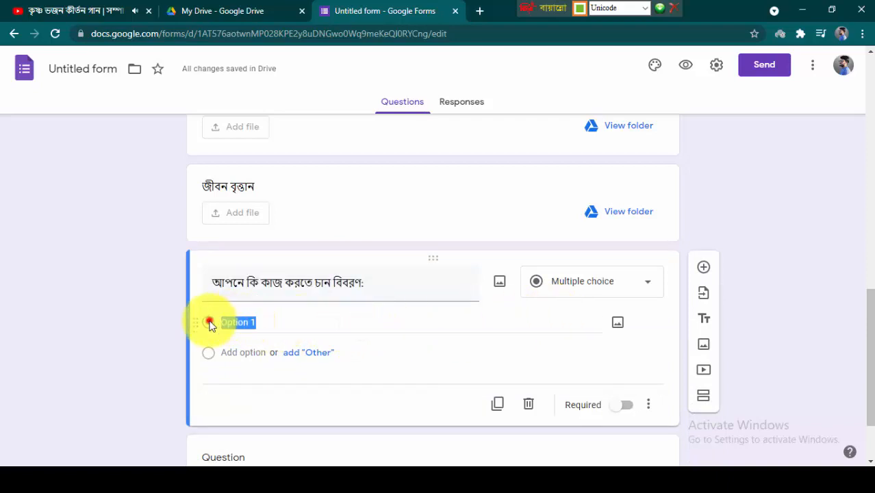
{"action": "left_click", "coordinate": [282, 326]}
{"action": "left_click_drag", "start_coordinate": [270, 323], "coordinate": [219, 324]}
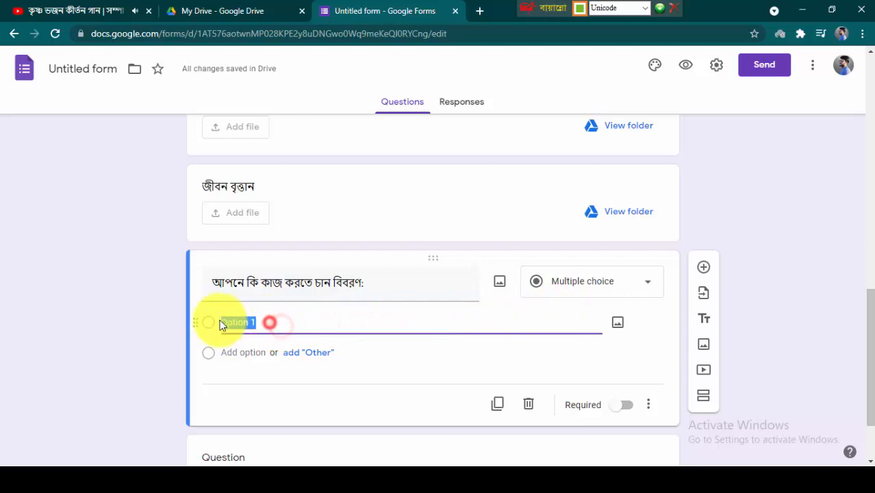
{"action": "left_click", "coordinate": [277, 324]}
{"action": "left_click", "coordinate": [703, 266]}
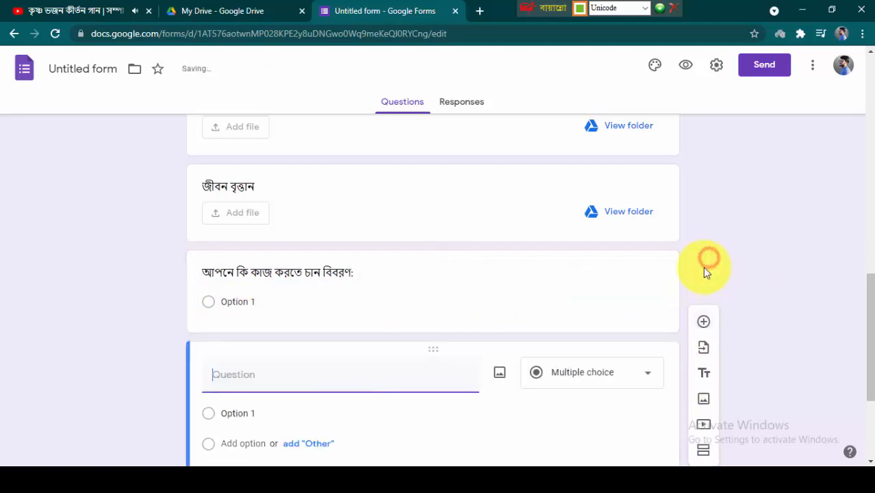
Change the type of the "আপনে কি কাজ করতে চান বিবরণ:" question to Paragraph.
{"action": "left_click", "coordinate": [205, 305]}
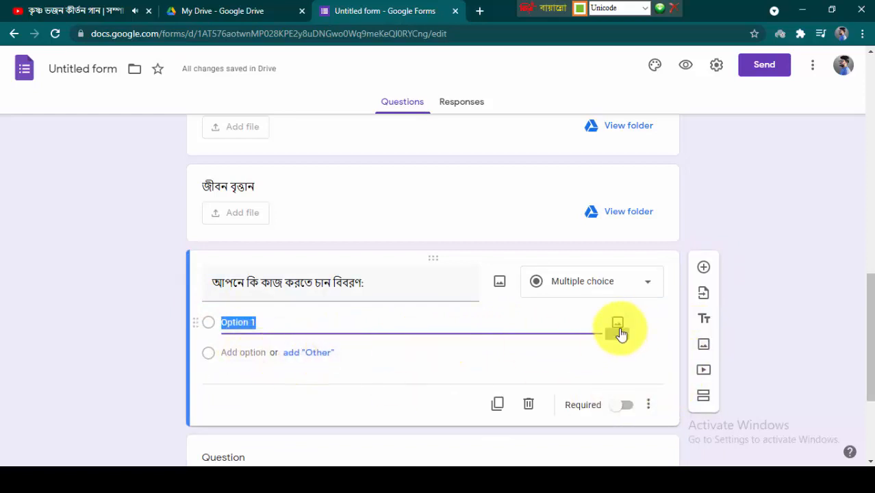
{"action": "left_click", "coordinate": [651, 288]}
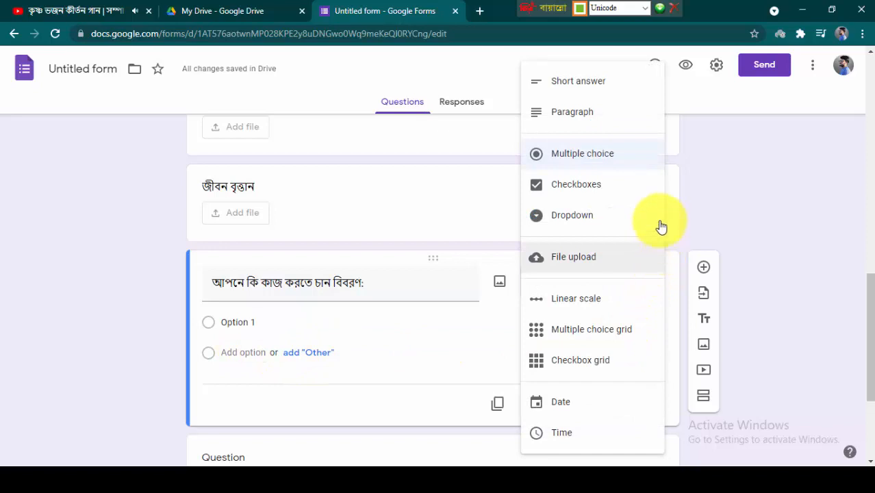
{"action": "left_click", "coordinate": [622, 111]}
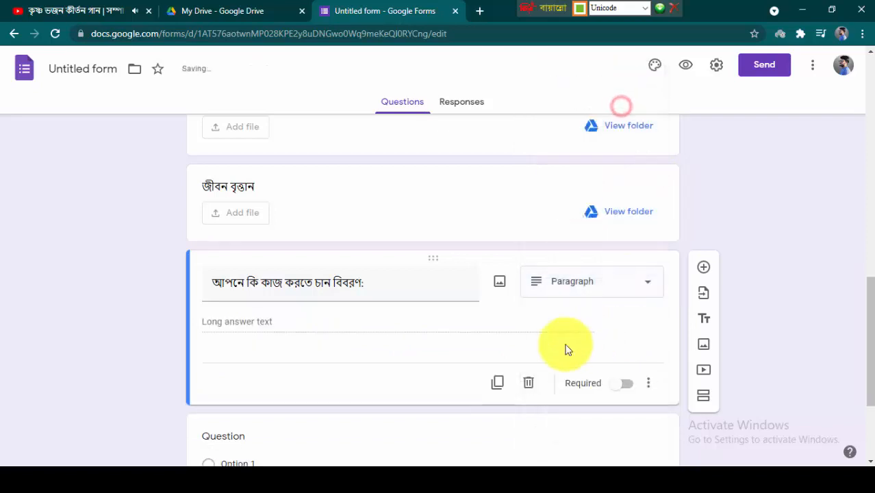
{"action": "left_click", "coordinate": [326, 352]}
Add a multiple-choice question titled "বিবাহ অবস্থা:" directly below "আপনে কি কাজ করতে চান বিবরণ:".
{"action": "scroll", "coordinate": [452, 328], "scroll_direction": "down", "scroll_amount": 2}
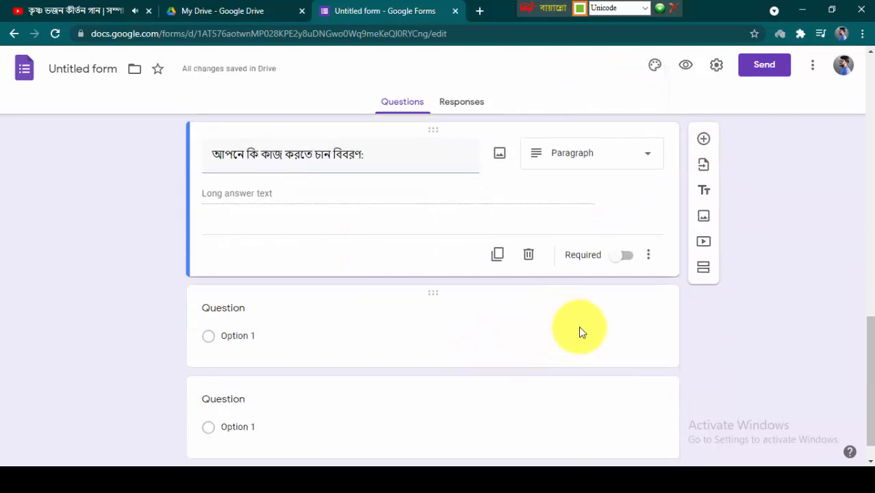
{"action": "left_click", "coordinate": [704, 139]}
{"action": "scroll", "coordinate": [383, 385], "scroll_direction": "up", "scroll_amount": 1}
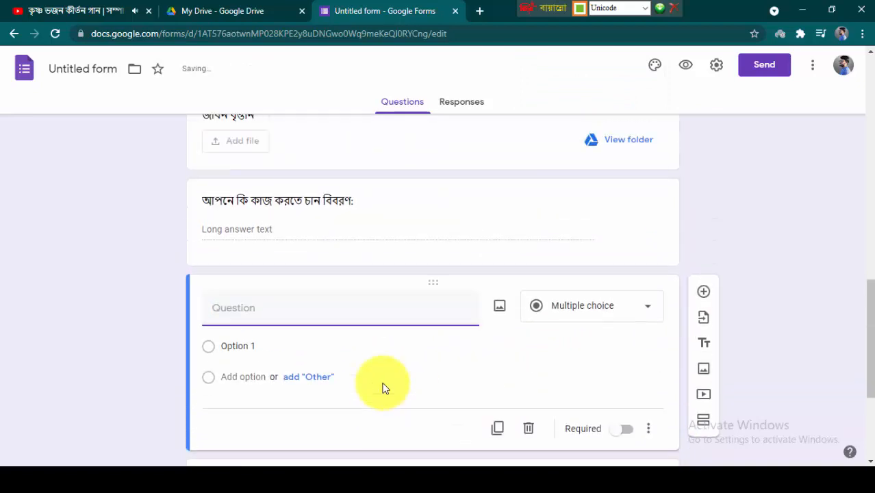
{"action": "left_click", "coordinate": [267, 319]}
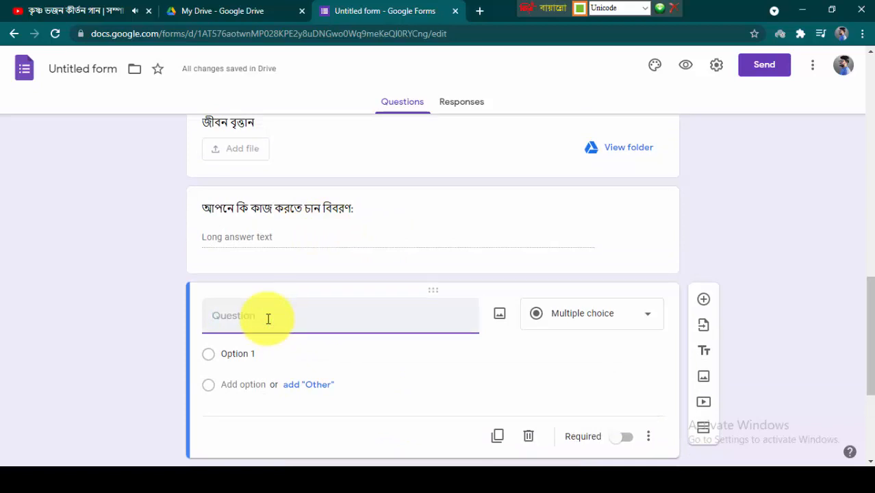
{"action": "type", "text": "বিবা"}
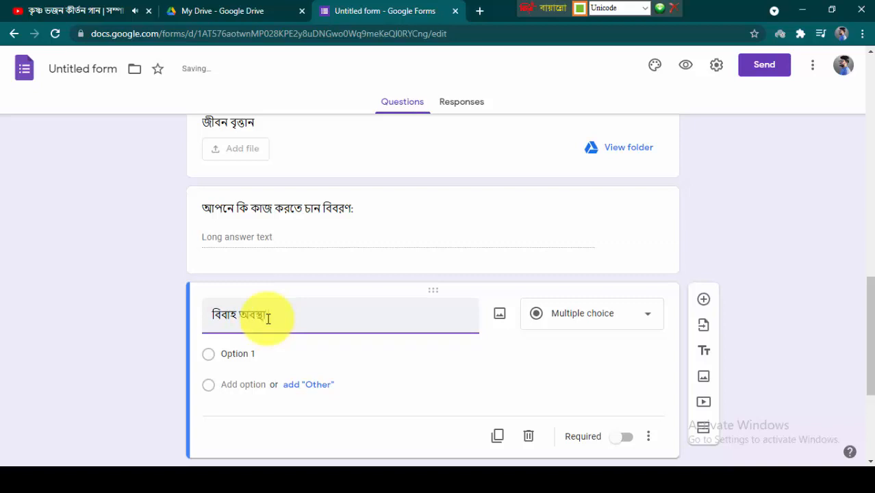
{"action": "type", "text": "হ অবস্থা:"}
Set the first option of "বিবাহ অবস্থা:" to "বিবাহ করেছেন?" and add an "Other" option.
{"action": "left_click", "coordinate": [255, 354]}
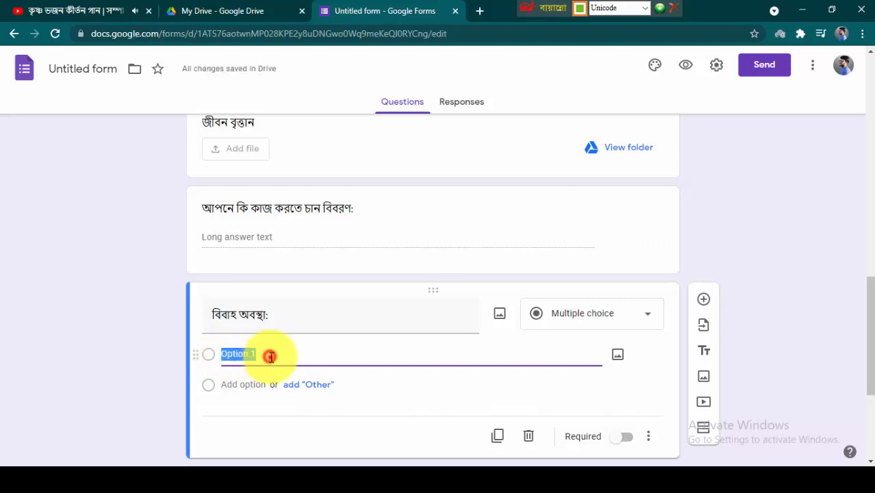
{"action": "left_click", "coordinate": [272, 355]}
{"action": "left_click_drag", "start_coordinate": [272, 355], "coordinate": [228, 354]}
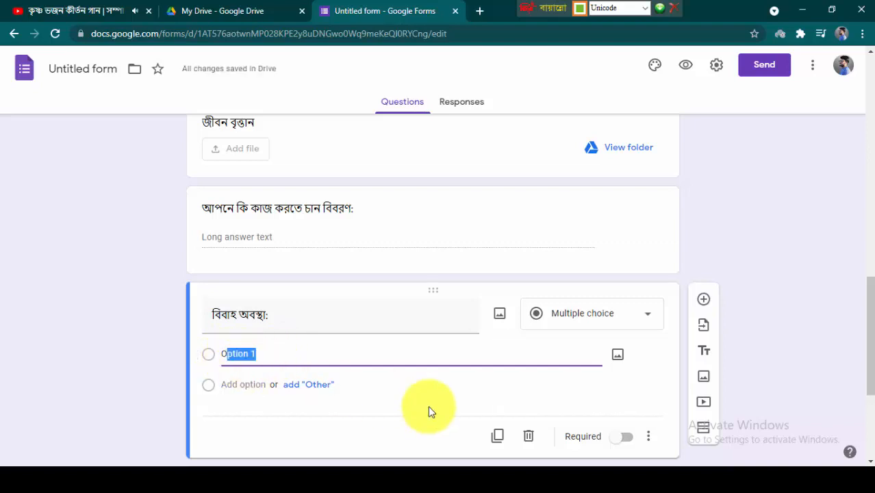
{"action": "key", "text": "BackSpace"}
{"action": "key", "text": "BackSpace"}
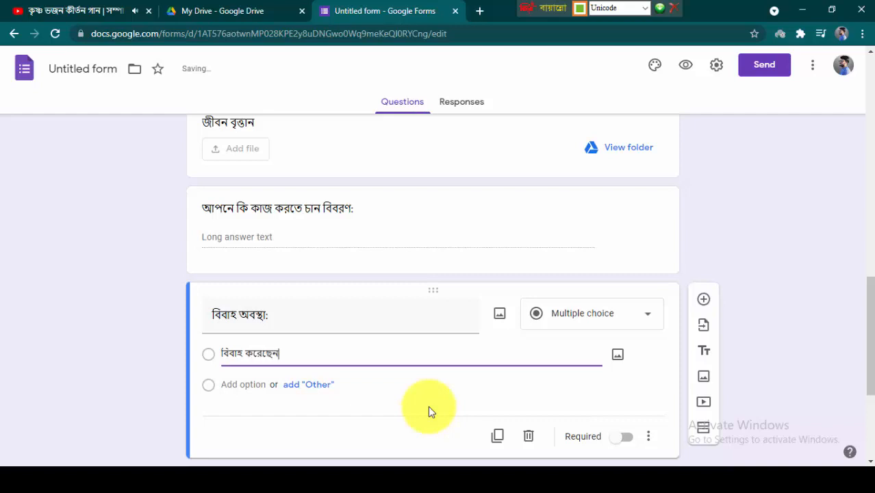
{"action": "type", "text": ":"}
{"action": "left_click", "coordinate": [318, 385]}
{"action": "left_click", "coordinate": [260, 381]}
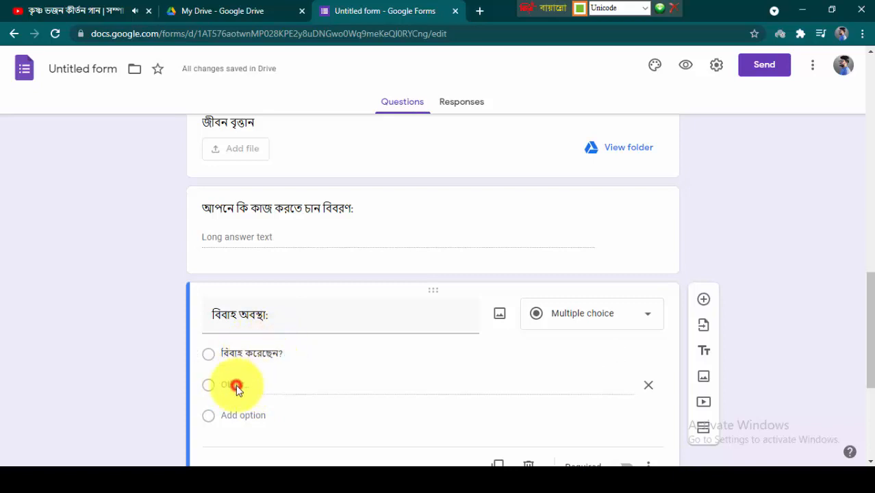
{"action": "left_click", "coordinate": [212, 385]}
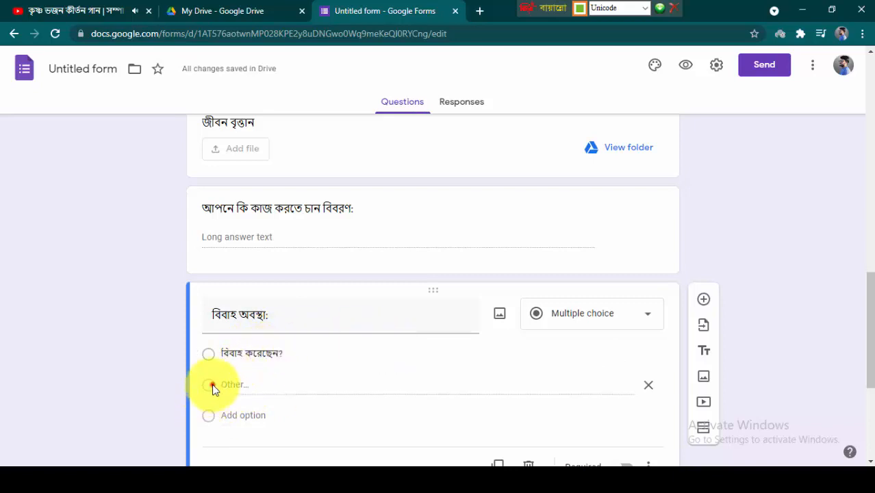
Add two blank multiple-choice questions below "বিবাহ অবস্থা:" and delete one of them.
{"action": "scroll", "coordinate": [305, 380], "scroll_direction": "down", "scroll_amount": 3}
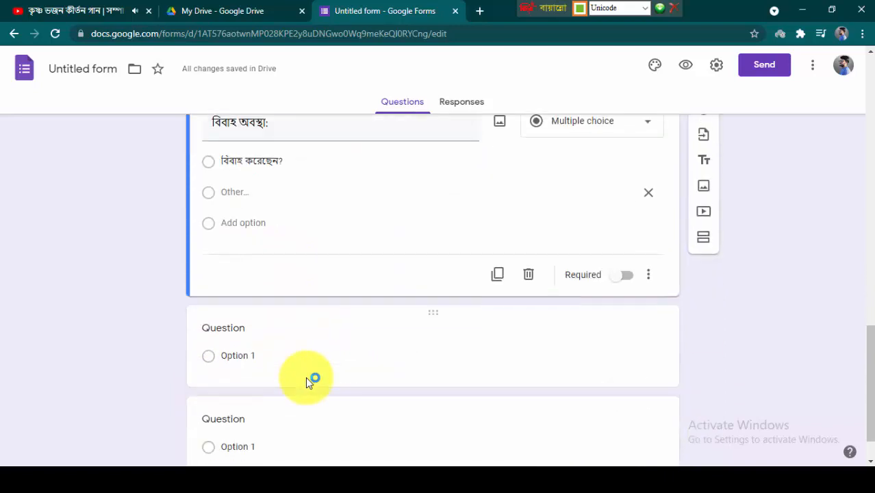
{"action": "scroll", "coordinate": [308, 380], "scroll_direction": "up", "scroll_amount": 2}
{"action": "scroll", "coordinate": [312, 339], "scroll_direction": "down", "scroll_amount": 3}
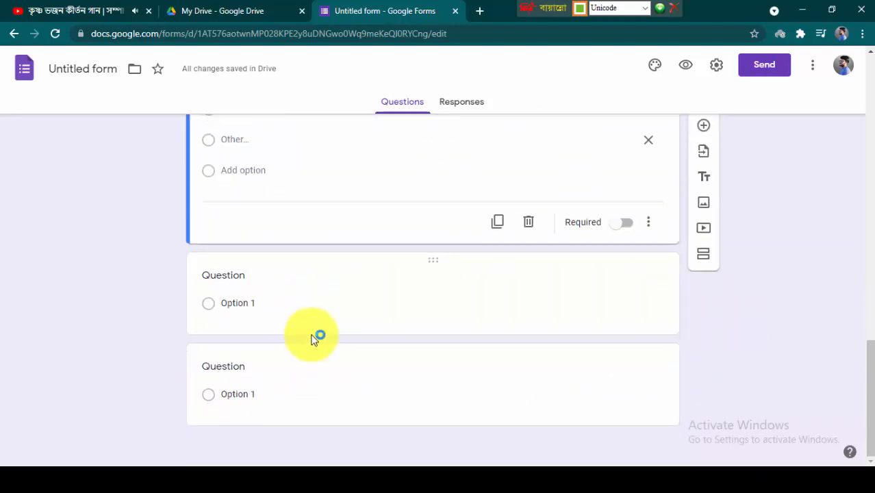
{"action": "scroll", "coordinate": [311, 339], "scroll_direction": "up", "scroll_amount": 3}
{"action": "scroll", "coordinate": [543, 309], "scroll_direction": "down", "scroll_amount": 3}
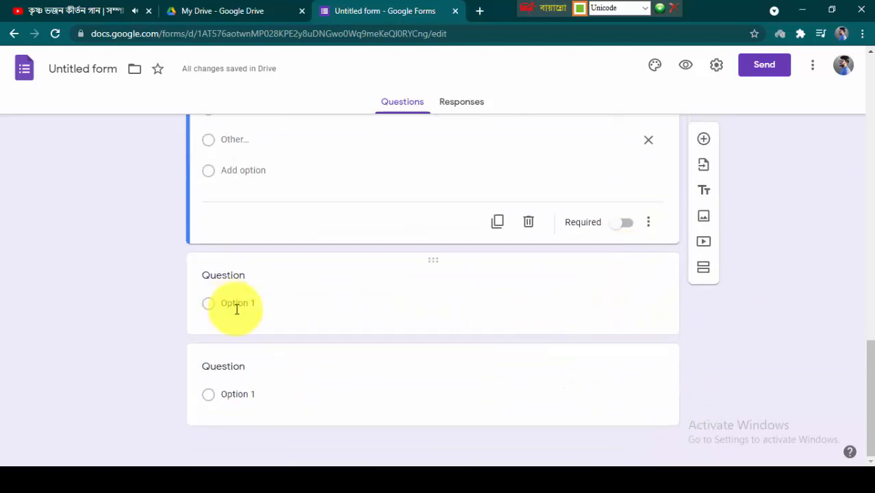
{"action": "scroll", "coordinate": [237, 309], "scroll_direction": "up", "scroll_amount": 1}
{"action": "left_click", "coordinate": [706, 139]}
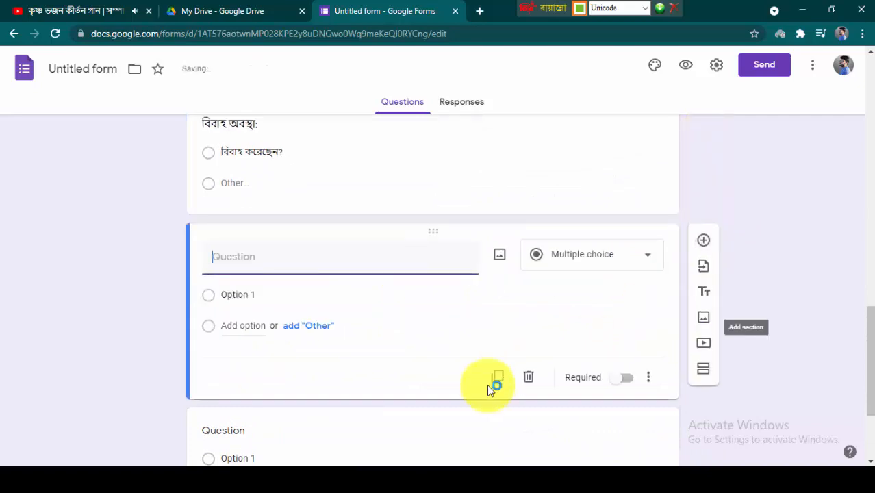
{"action": "scroll", "coordinate": [438, 377], "scroll_direction": "up", "scroll_amount": 2}
{"action": "left_click", "coordinate": [207, 281]}
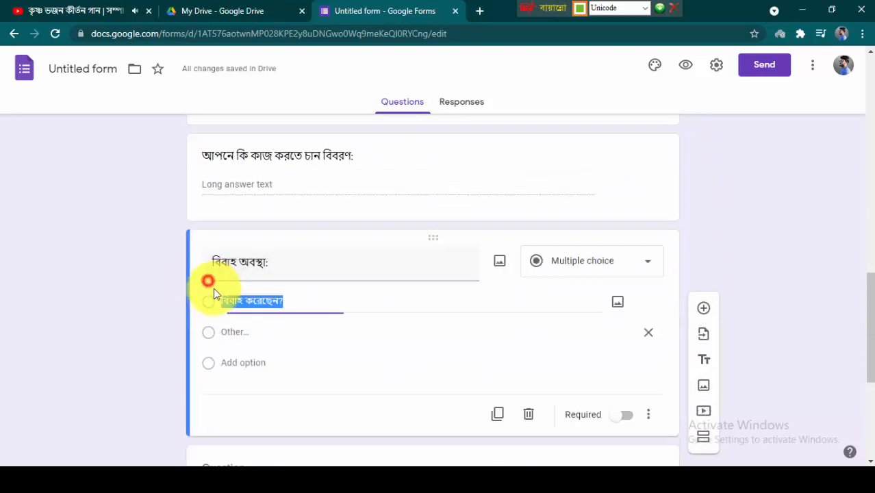
{"action": "left_click", "coordinate": [711, 251]}
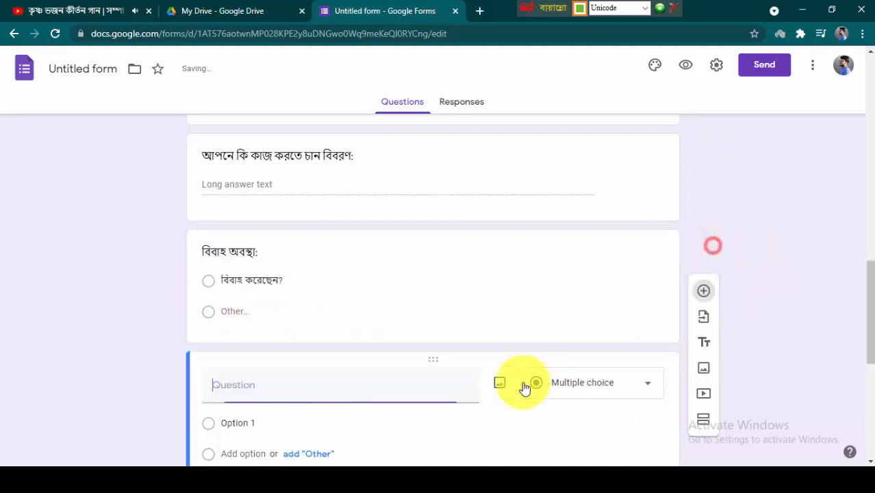
{"action": "left_click", "coordinate": [526, 313]}
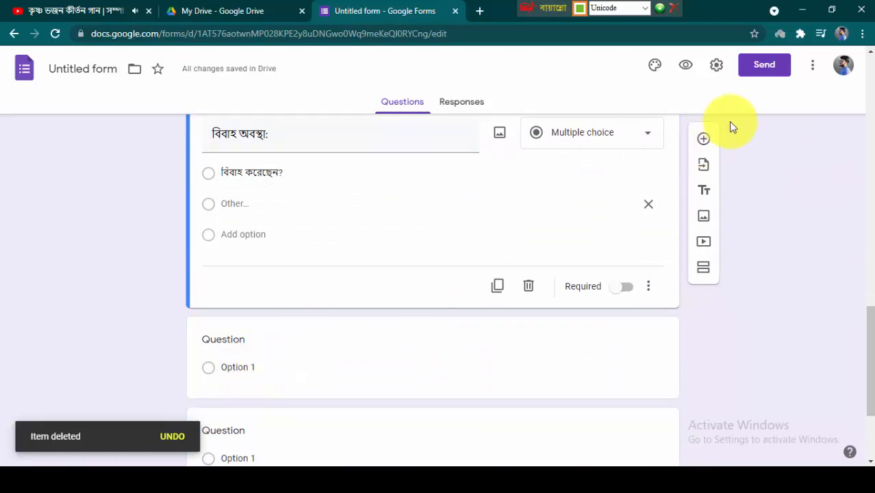
Add a question titled "অনেক কিছু যোগ করতে পারেন।" directly below "বিবাহ অবস্থা:".
{"action": "left_click", "coordinate": [705, 142]}
{"action": "type", "text": "অনেক কিছু যোগ করতে পারেন।"}
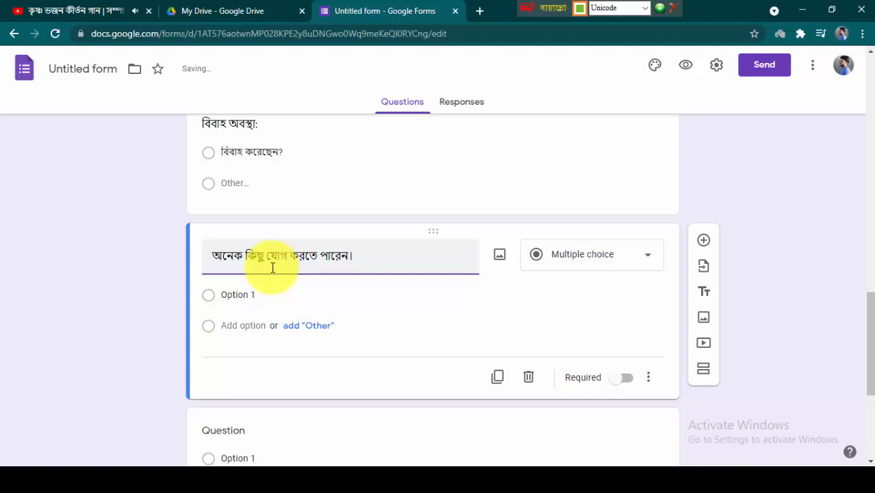
{"action": "scroll", "coordinate": [390, 267], "scroll_direction": "up", "scroll_amount": 15}
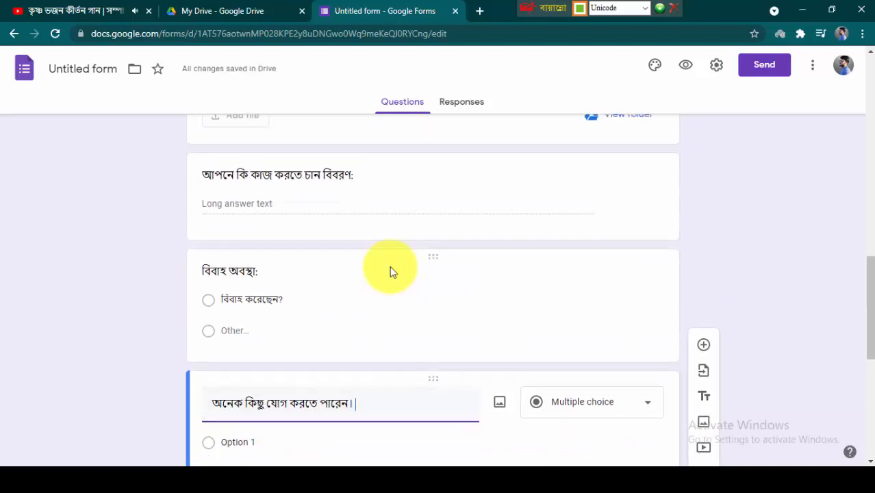
{"action": "scroll", "coordinate": [390, 278], "scroll_direction": "up", "scroll_amount": 4}
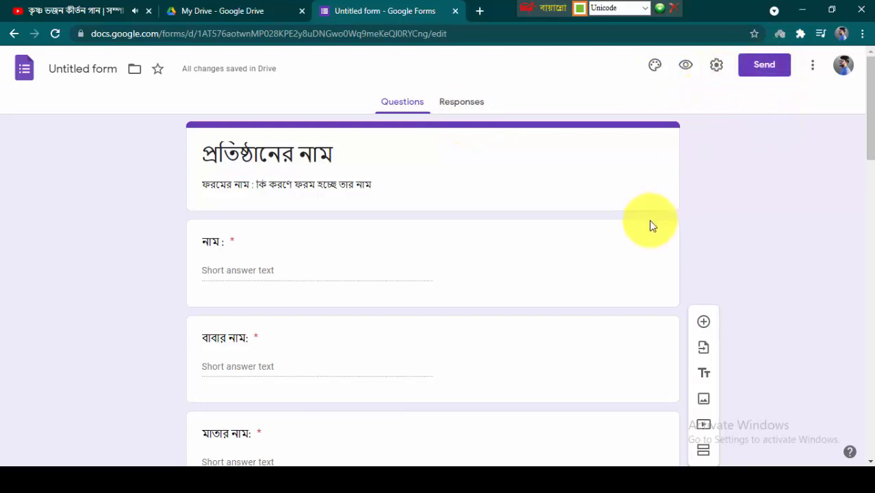
{"action": "scroll", "coordinate": [651, 226], "scroll_direction": "down", "scroll_amount": 15}
{"action": "scroll", "coordinate": [651, 228], "scroll_direction": "down", "scroll_amount": 5}
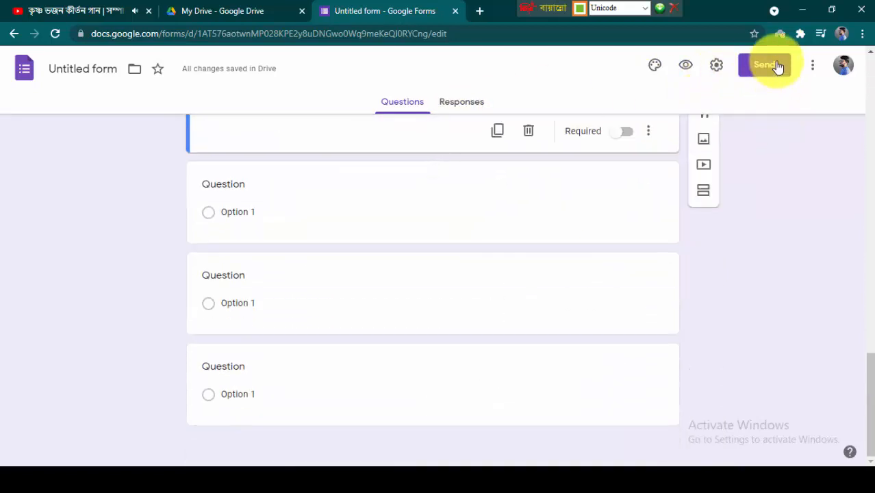
Preview the form and look through all its questions from the header down to the end.
{"action": "left_click", "coordinate": [693, 65]}
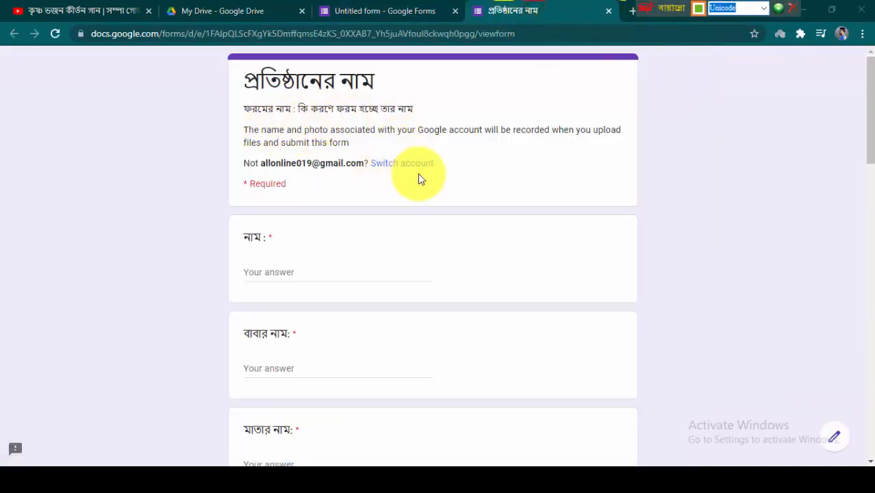
{"action": "scroll", "coordinate": [316, 205], "scroll_direction": "down", "scroll_amount": 1}
{"action": "scroll", "coordinate": [346, 253], "scroll_direction": "down", "scroll_amount": 9}
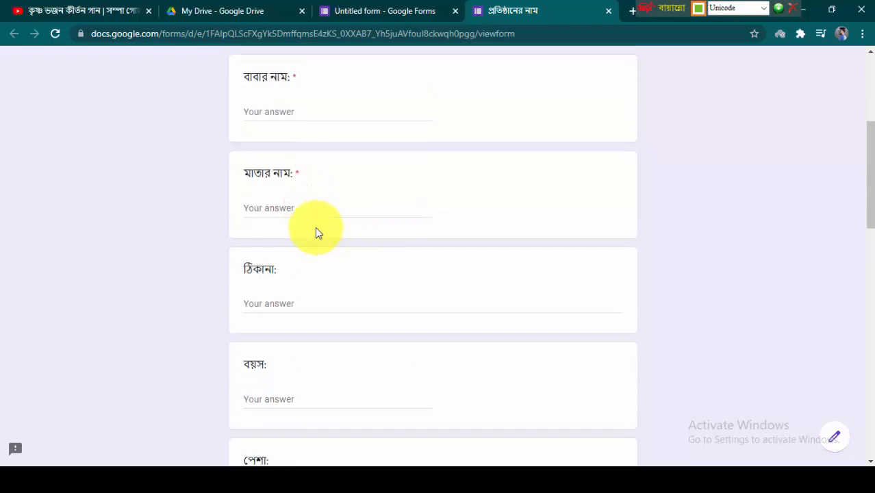
{"action": "scroll", "coordinate": [297, 196], "scroll_direction": "down", "scroll_amount": 6}
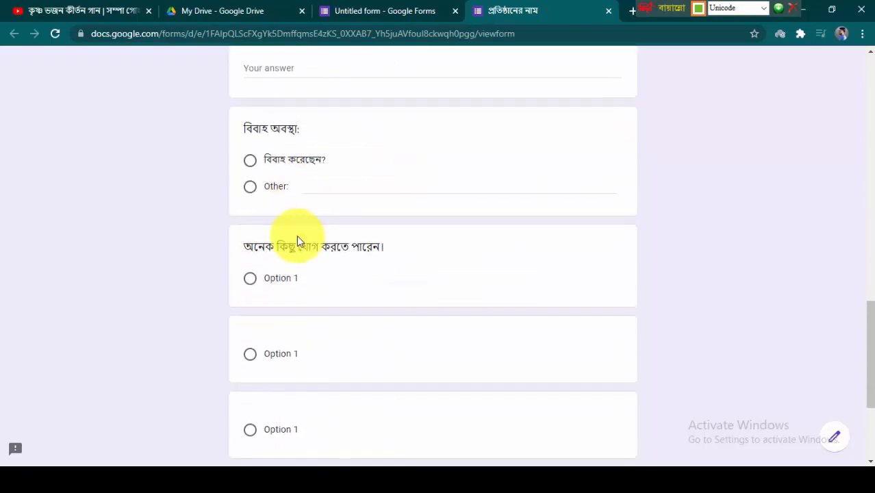
{"action": "scroll", "coordinate": [294, 244], "scroll_direction": "up", "scroll_amount": 15}
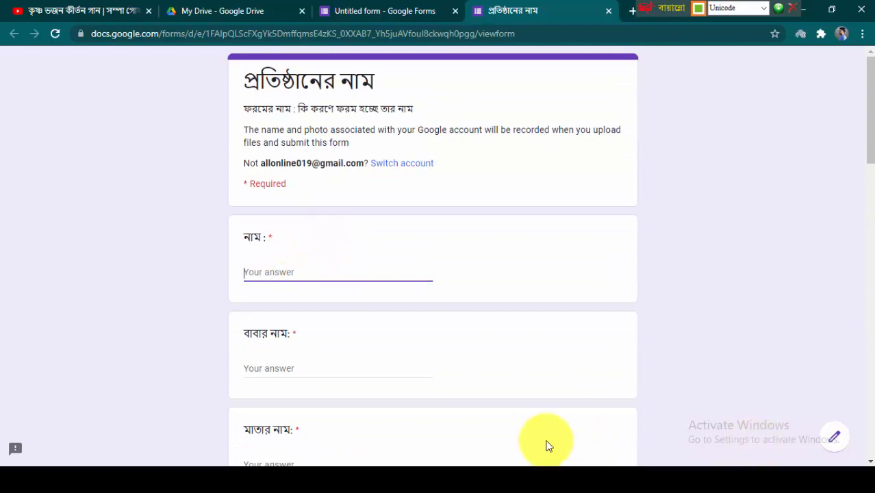
{"action": "scroll", "coordinate": [312, 309], "scroll_direction": "down", "scroll_amount": 3}
{"action": "scroll", "coordinate": [312, 309], "scroll_direction": "up", "scroll_amount": 3}
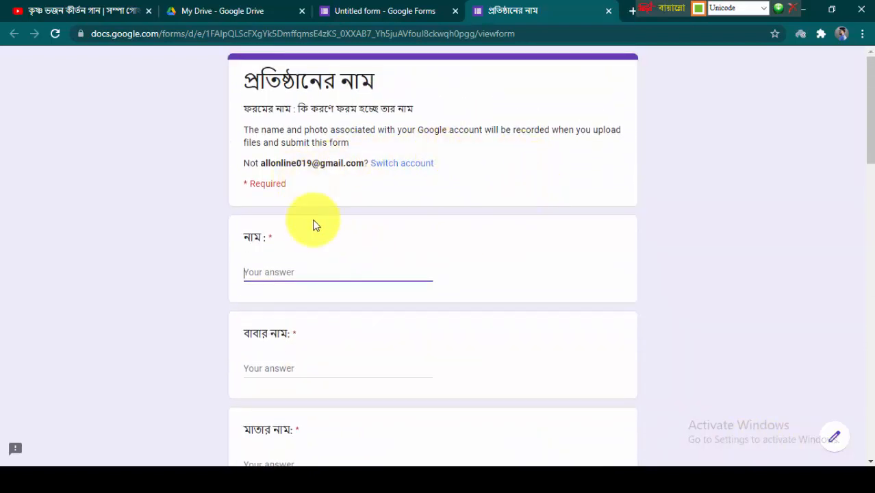
{"action": "scroll", "coordinate": [313, 226], "scroll_direction": "down", "scroll_amount": 11}
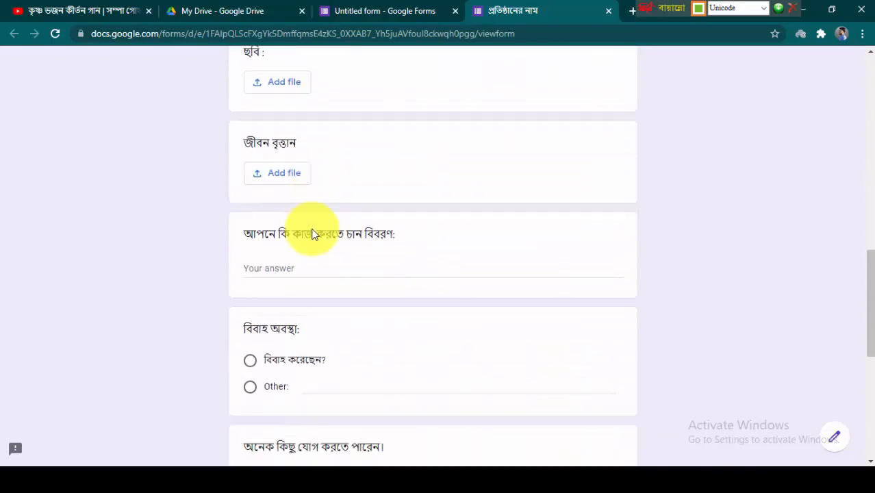
{"action": "scroll", "coordinate": [312, 234], "scroll_direction": "down", "scroll_amount": 6}
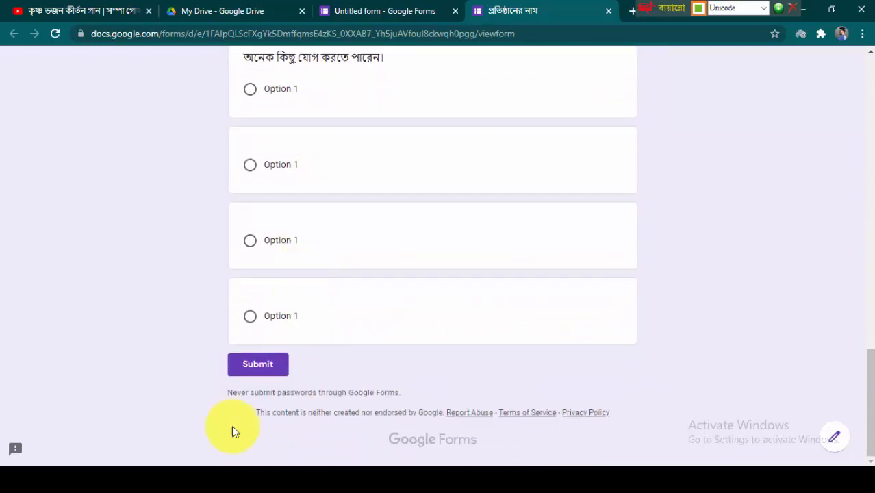
Submit the previewed form without any answers and check how the required name questions and the remaining fields respond.
{"action": "left_click", "coordinate": [264, 371]}
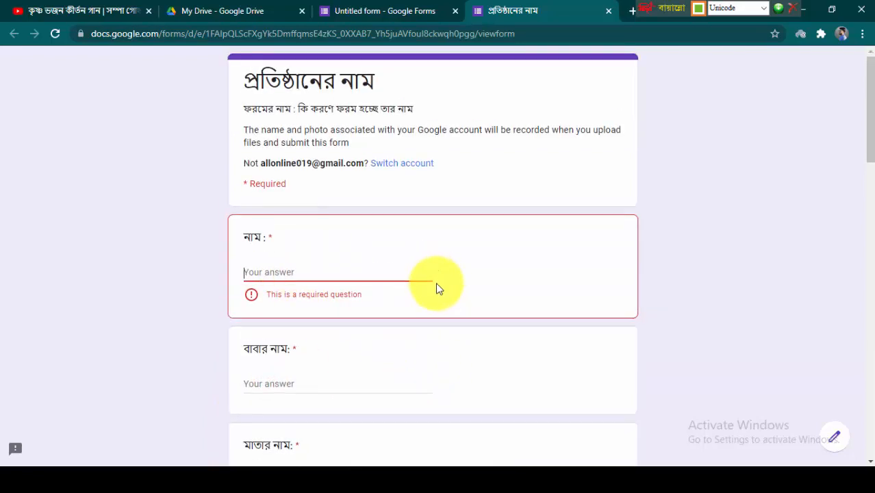
{"action": "scroll", "coordinate": [437, 287], "scroll_direction": "down", "scroll_amount": 3}
{"action": "left_click", "coordinate": [278, 296]}
{"action": "left_click", "coordinate": [299, 194]}
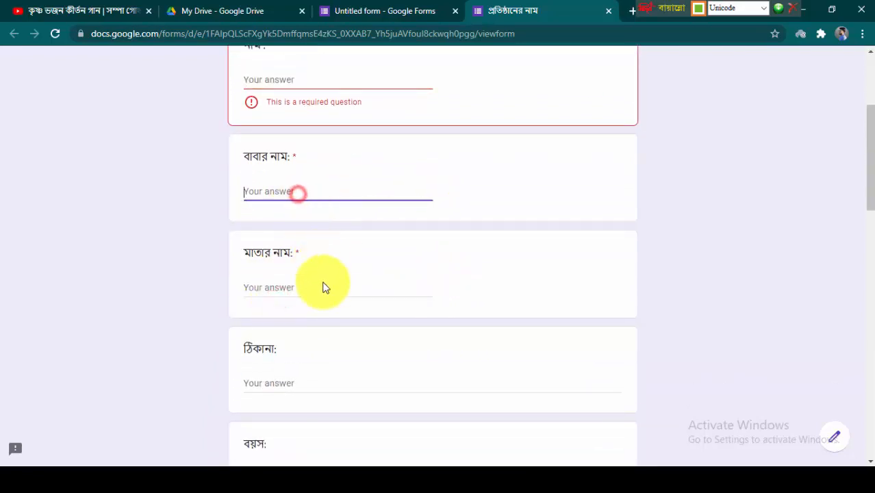
{"action": "left_click", "coordinate": [313, 289]}
{"action": "scroll", "coordinate": [326, 342], "scroll_direction": "down", "scroll_amount": 5}
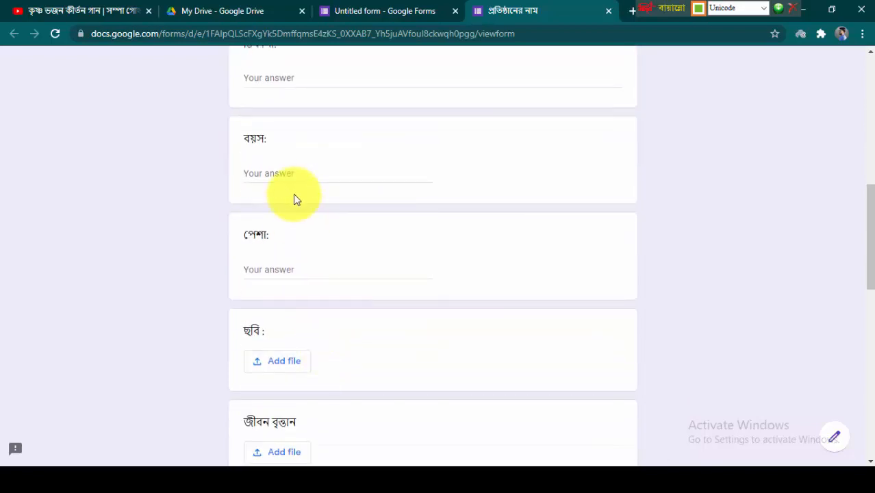
{"action": "left_click", "coordinate": [291, 175]}
{"action": "scroll", "coordinate": [349, 297], "scroll_direction": "down", "scroll_amount": 3}
{"action": "scroll", "coordinate": [315, 262], "scroll_direction": "down", "scroll_amount": 5}
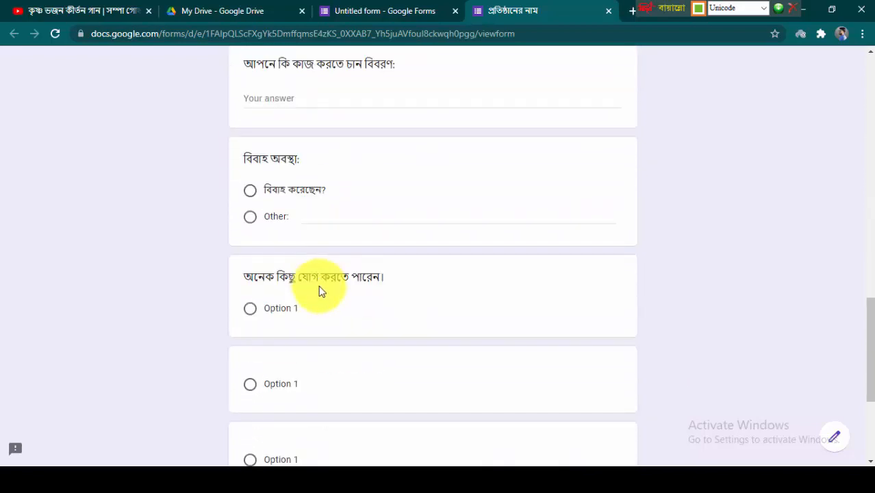
{"action": "scroll", "coordinate": [308, 313], "scroll_direction": "up", "scroll_amount": 1}
{"action": "scroll", "coordinate": [308, 311], "scroll_direction": "up", "scroll_amount": 20}
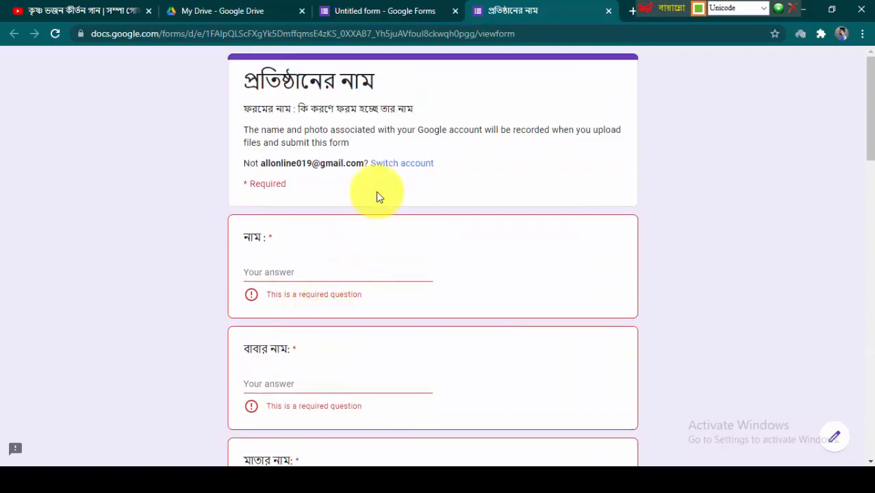
Look through the previewed form once more, return to editing it and open a fresh preview.
{"action": "left_click_drag", "start_coordinate": [641, 10], "coordinate": [672, 11]}
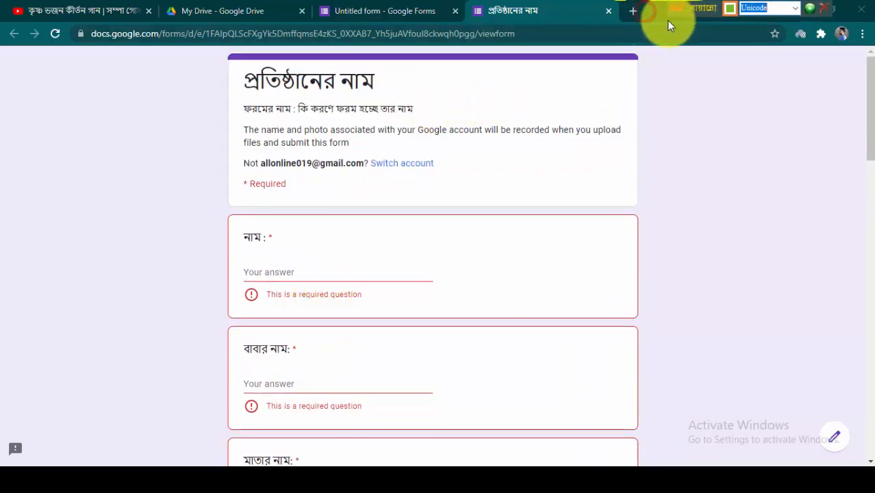
{"action": "scroll", "coordinate": [562, 179], "scroll_direction": "down", "scroll_amount": 12}
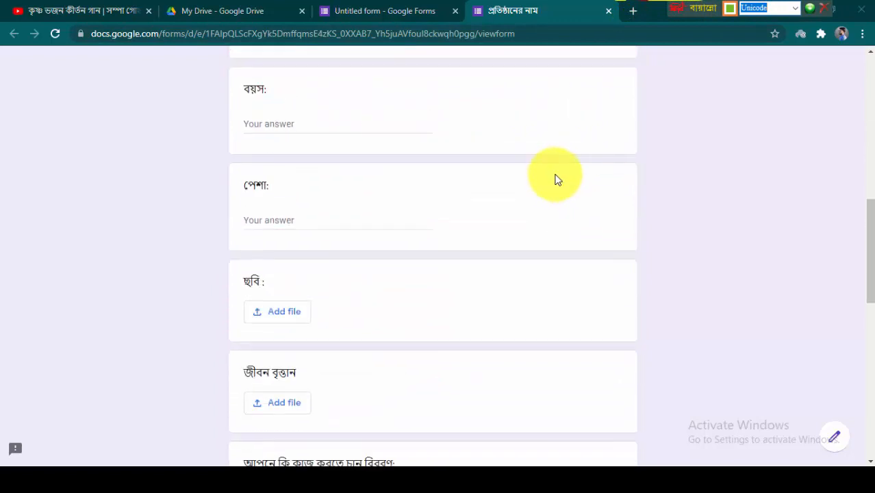
{"action": "scroll", "coordinate": [516, 202], "scroll_direction": "up", "scroll_amount": 10}
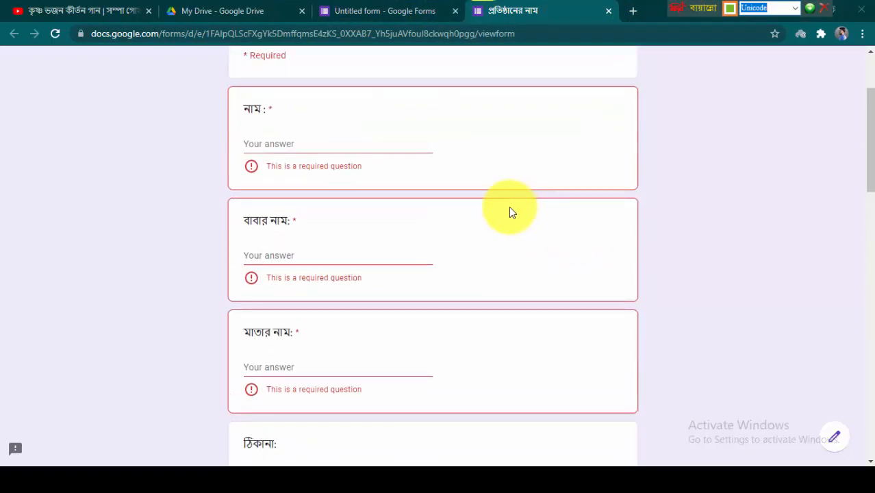
{"action": "scroll", "coordinate": [541, 229], "scroll_direction": "up", "scroll_amount": 2}
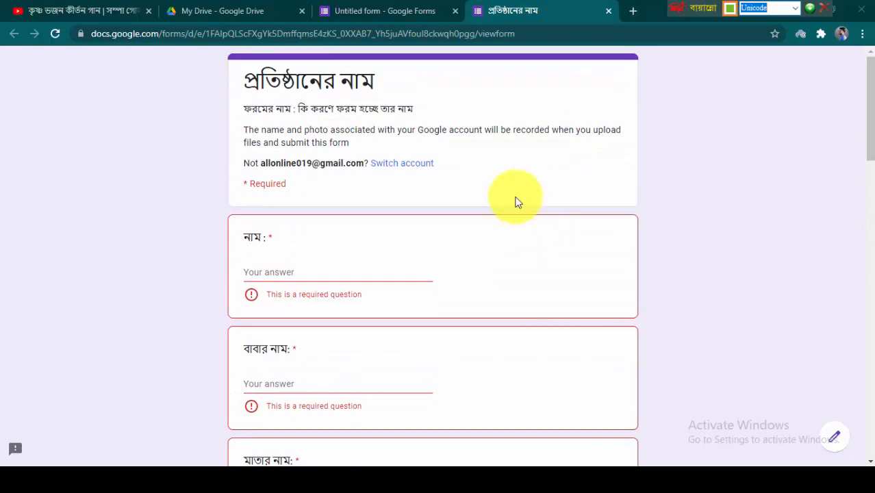
{"action": "left_click", "coordinate": [837, 434]}
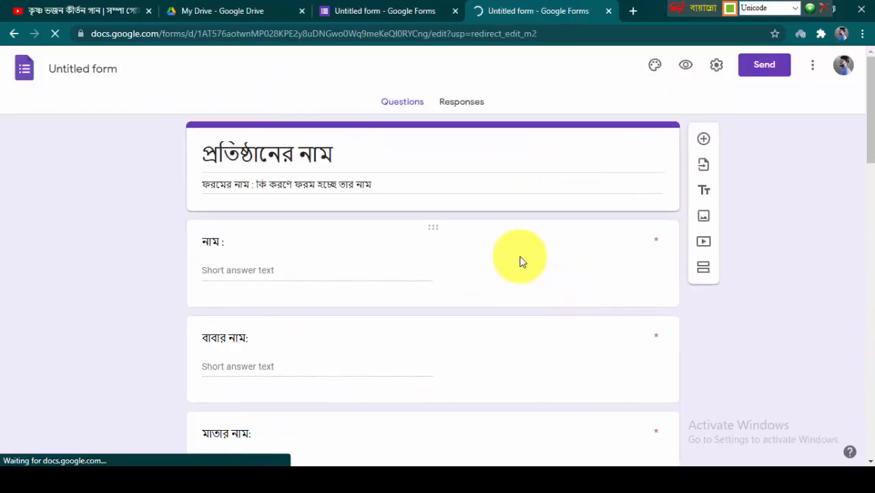
{"action": "left_click", "coordinate": [686, 66]}
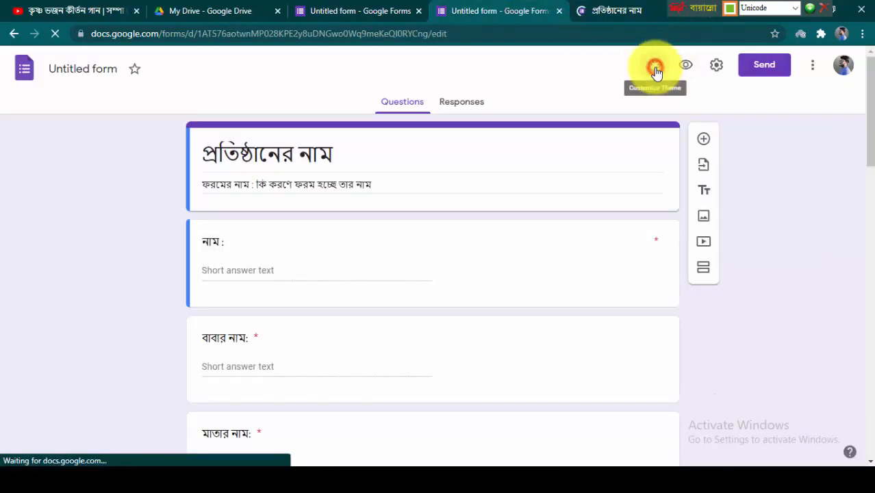
Try green and teal as the form's theme color and settle on orange.
{"action": "left_click", "coordinate": [655, 68]}
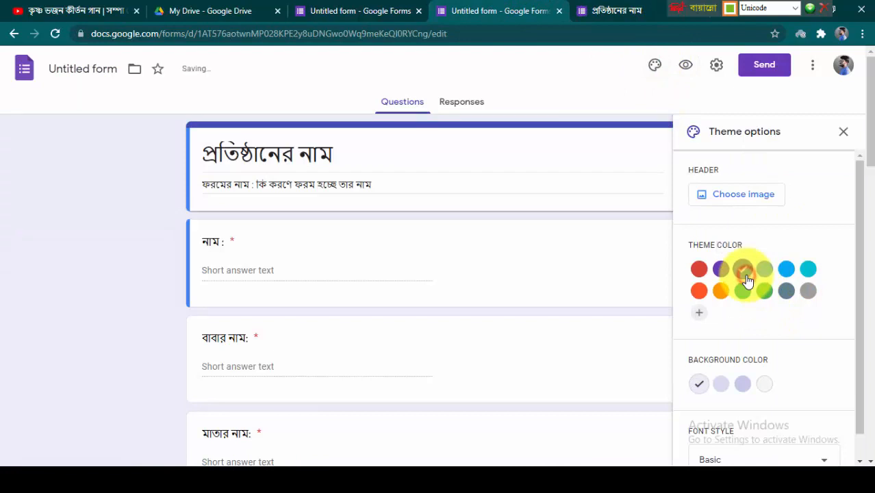
{"action": "left_click", "coordinate": [756, 293]}
{"action": "scroll", "coordinate": [757, 293], "scroll_direction": "down", "scroll_amount": 1}
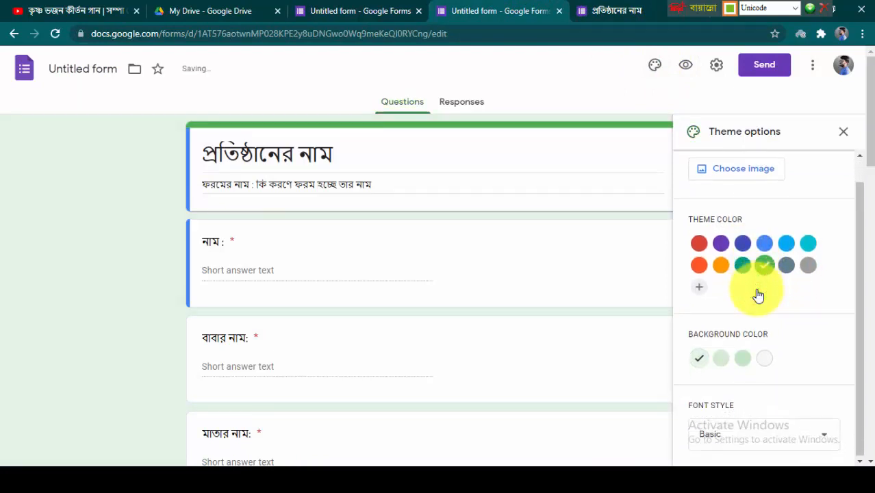
{"action": "left_click", "coordinate": [783, 262]}
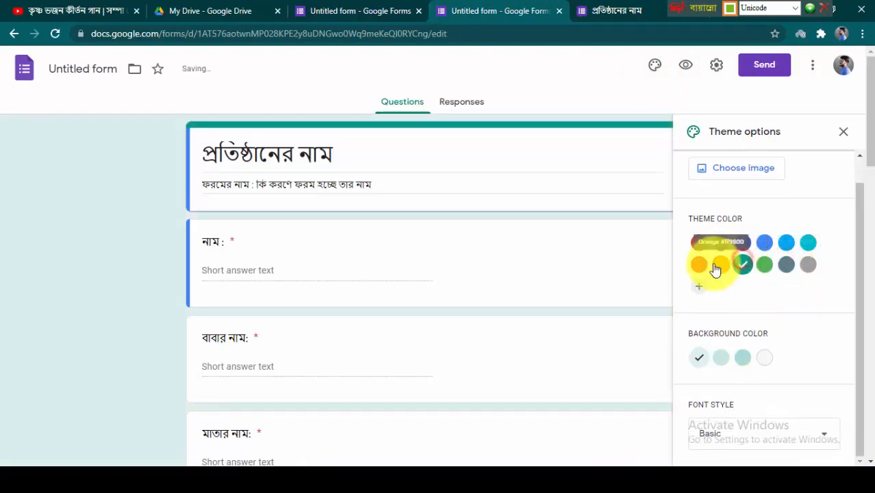
{"action": "left_click", "coordinate": [723, 266]}
{"action": "scroll", "coordinate": [577, 332], "scroll_direction": "down", "scroll_amount": 15}
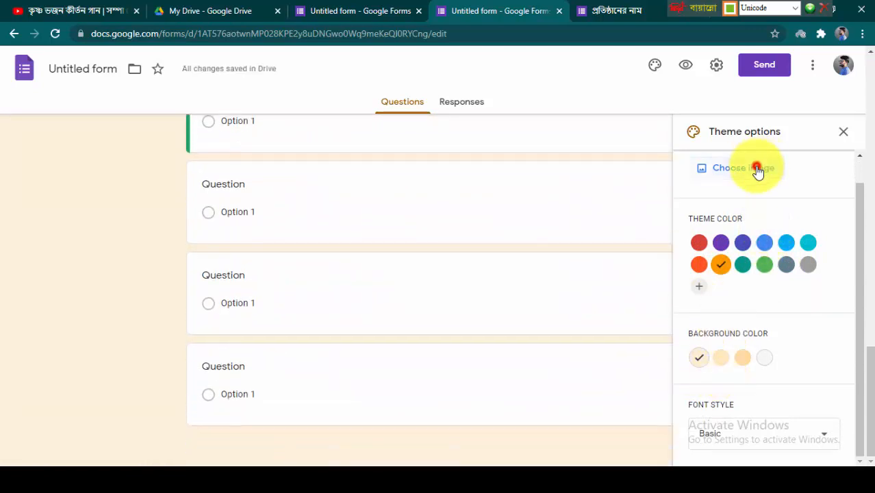
Insert the Work and School header image of a runner's legs in tall grass and check it on the form.
{"action": "left_click", "coordinate": [758, 171]}
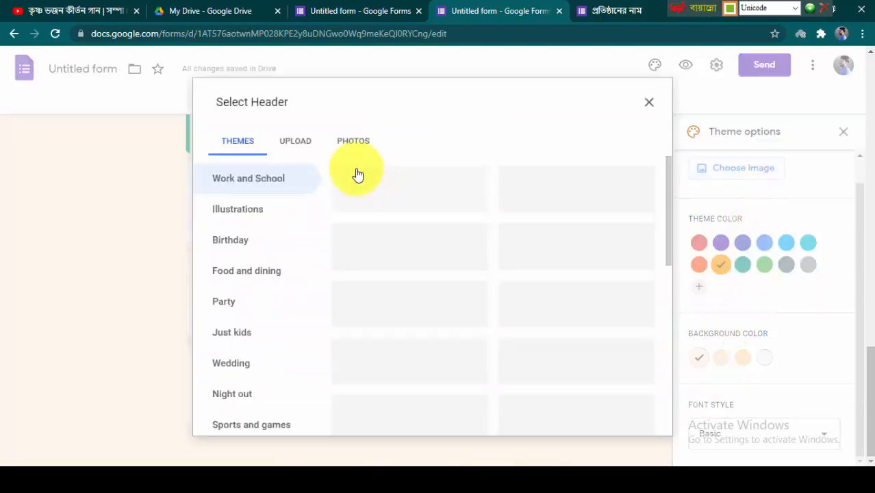
{"action": "scroll", "coordinate": [452, 342], "scroll_direction": "down", "scroll_amount": 2}
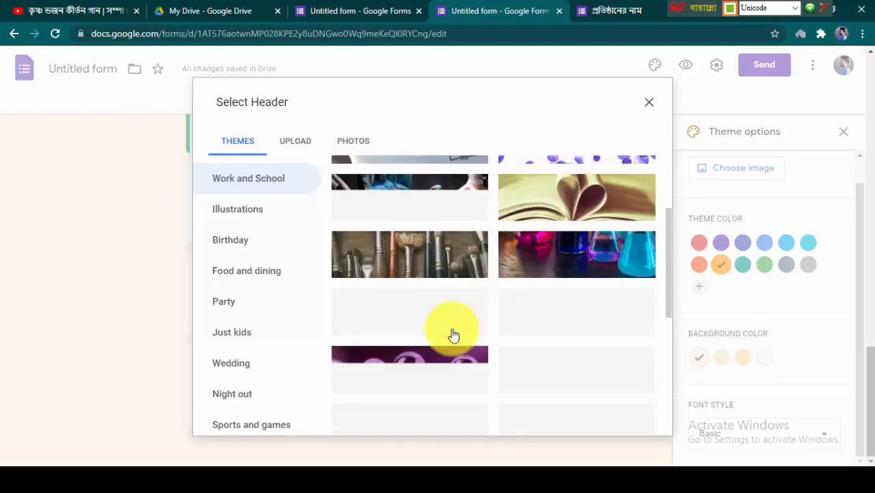
{"action": "scroll", "coordinate": [452, 335], "scroll_direction": "up", "scroll_amount": 3}
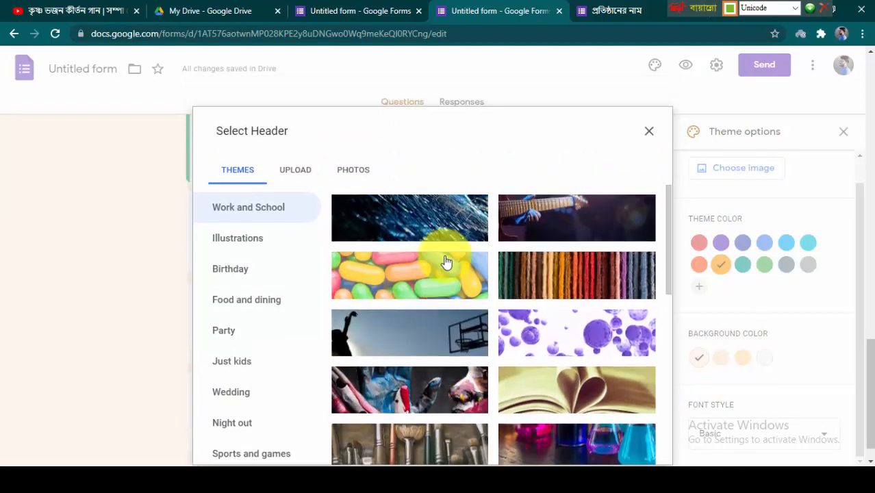
{"action": "scroll", "coordinate": [447, 274], "scroll_direction": "down", "scroll_amount": 5}
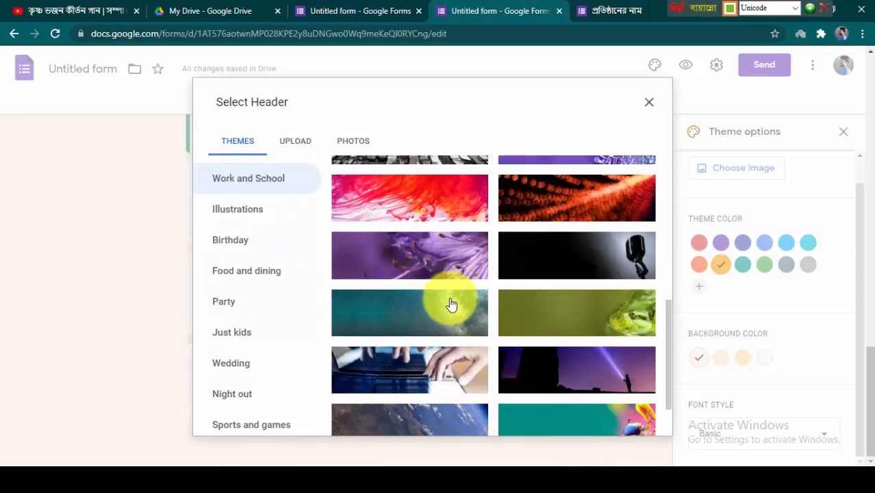
{"action": "scroll", "coordinate": [451, 304], "scroll_direction": "down", "scroll_amount": 4}
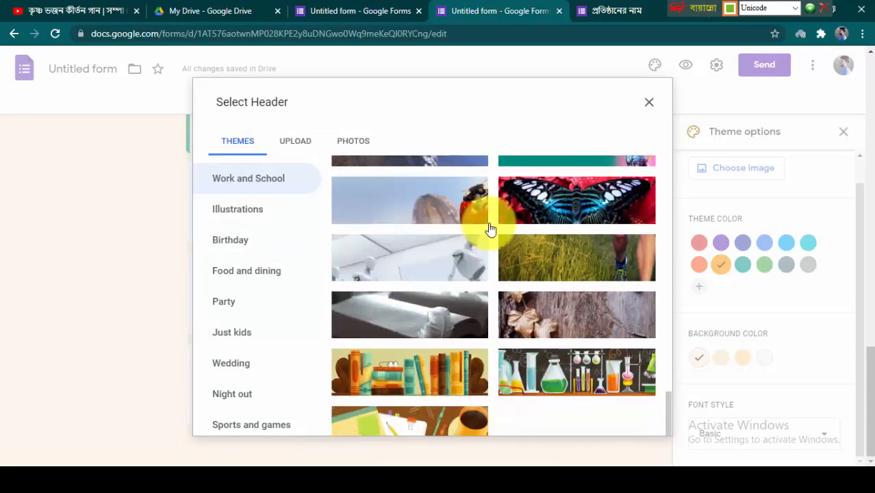
{"action": "left_click", "coordinate": [560, 263]}
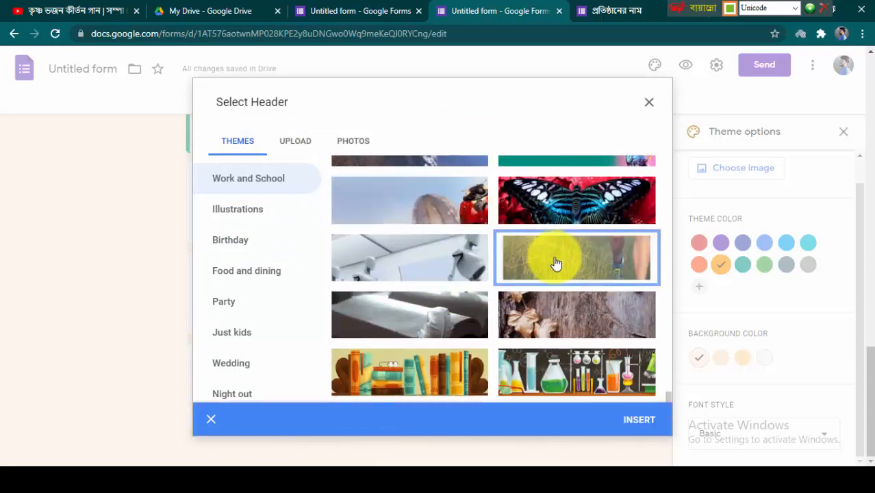
{"action": "left_click", "coordinate": [643, 419]}
{"action": "scroll", "coordinate": [384, 346], "scroll_direction": "up", "scroll_amount": 17}
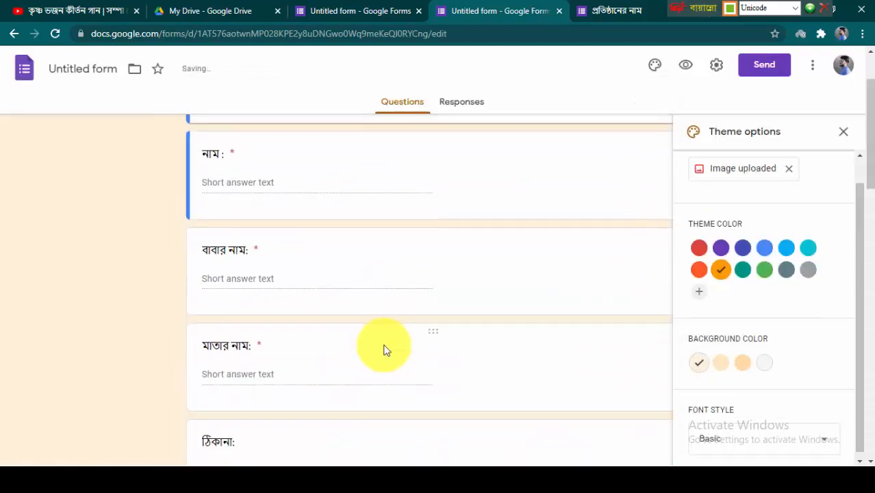
{"action": "scroll", "coordinate": [382, 343], "scroll_direction": "down", "scroll_amount": 2}
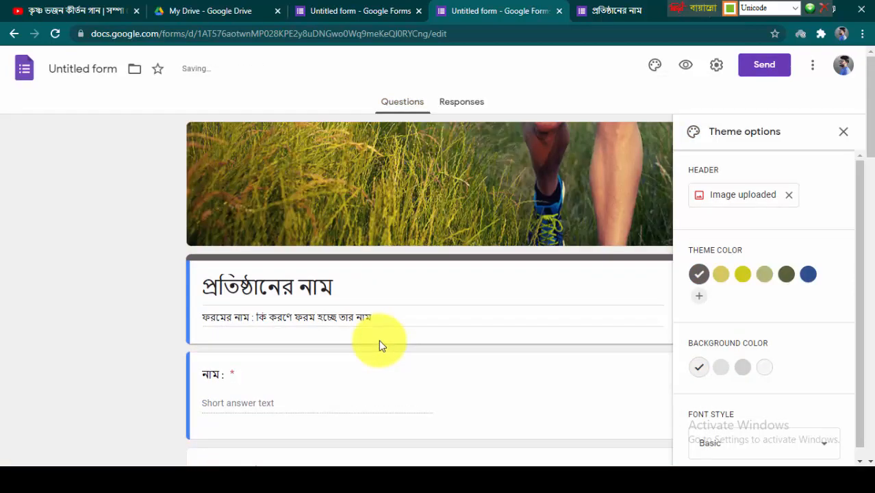
{"action": "scroll", "coordinate": [374, 315], "scroll_direction": "down", "scroll_amount": 2}
{"action": "scroll", "coordinate": [374, 316], "scroll_direction": "up", "scroll_amount": 2}
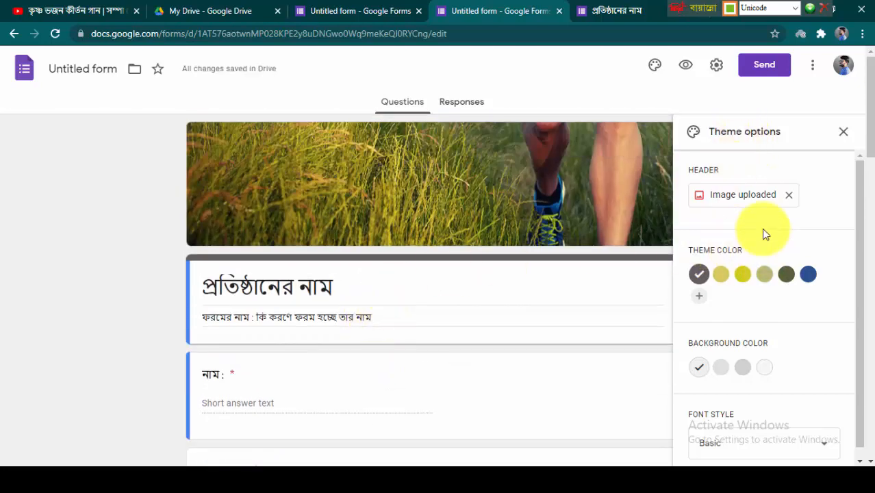
{"action": "scroll", "coordinate": [761, 233], "scroll_direction": "down", "scroll_amount": 1}
{"action": "scroll", "coordinate": [762, 231], "scroll_direction": "up", "scroll_amount": 1}
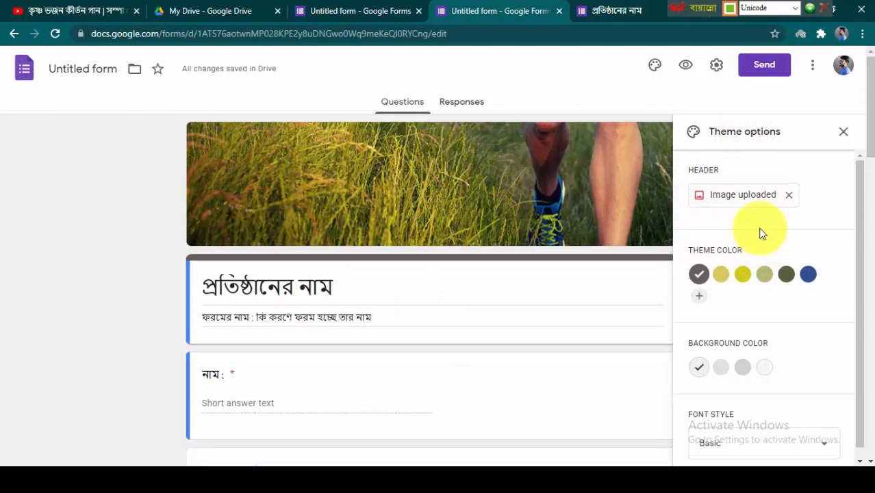
Replace the header with the Work and School image of hands flipping through a row of records.
{"action": "left_click", "coordinate": [731, 194]}
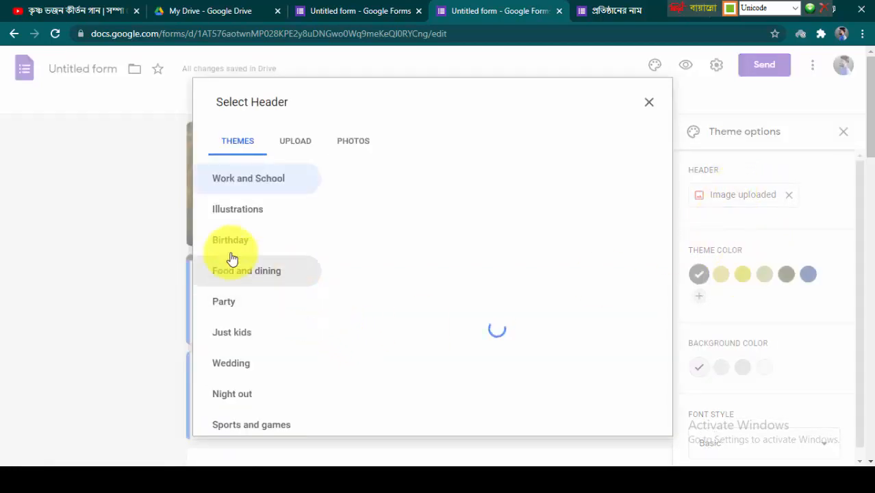
{"action": "scroll", "coordinate": [524, 346], "scroll_direction": "down", "scroll_amount": 15}
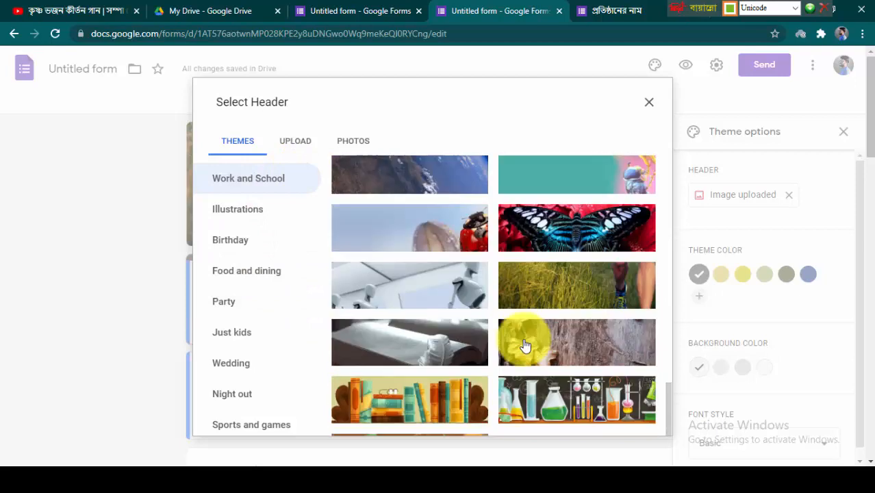
{"action": "scroll", "coordinate": [526, 344], "scroll_direction": "up", "scroll_amount": 2}
{"action": "scroll", "coordinate": [468, 335], "scroll_direction": "down", "scroll_amount": 3}
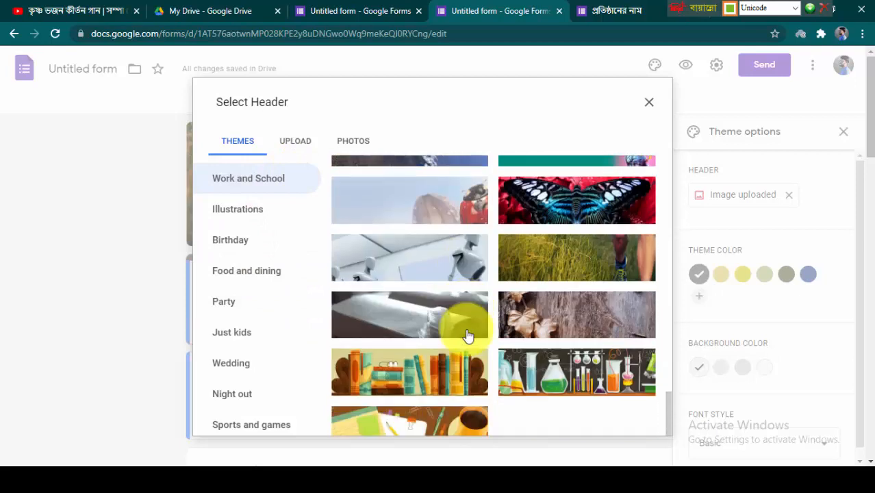
{"action": "scroll", "coordinate": [468, 328], "scroll_direction": "up", "scroll_amount": 1}
{"action": "scroll", "coordinate": [466, 328], "scroll_direction": "down", "scroll_amount": 1}
{"action": "scroll", "coordinate": [468, 329], "scroll_direction": "up", "scroll_amount": 4}
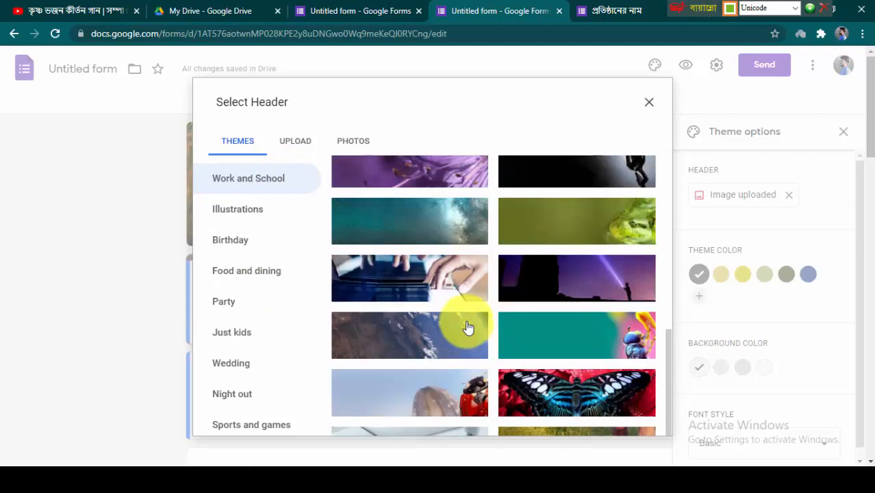
{"action": "scroll", "coordinate": [452, 346], "scroll_direction": "down", "scroll_amount": 1}
{"action": "left_click", "coordinate": [447, 339]}
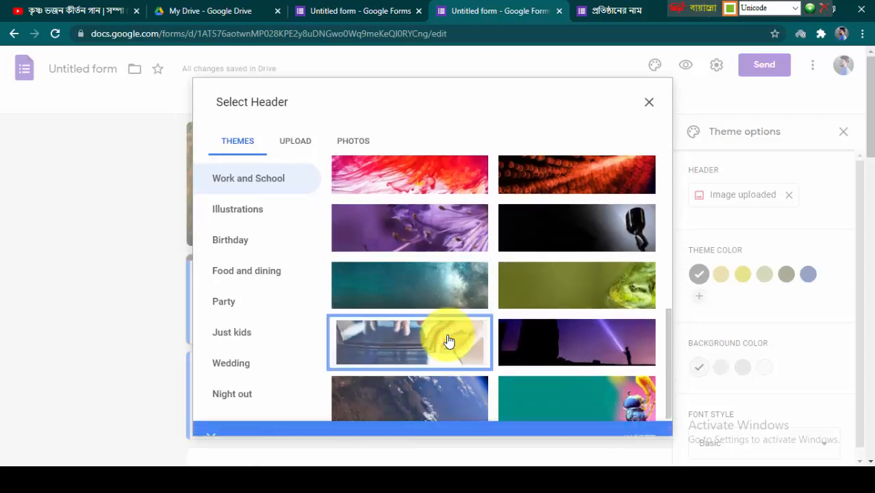
{"action": "left_click", "coordinate": [640, 422]}
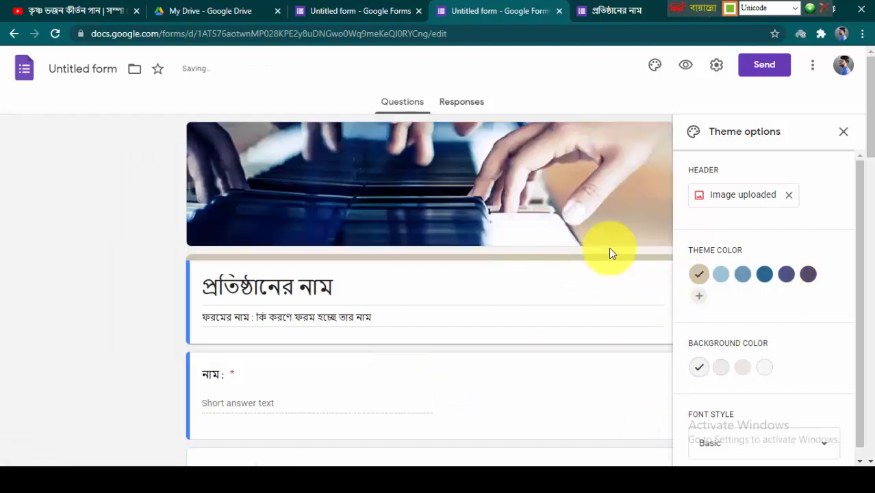
Browse the Illustrations category of header images for the form.
{"action": "left_click", "coordinate": [770, 194]}
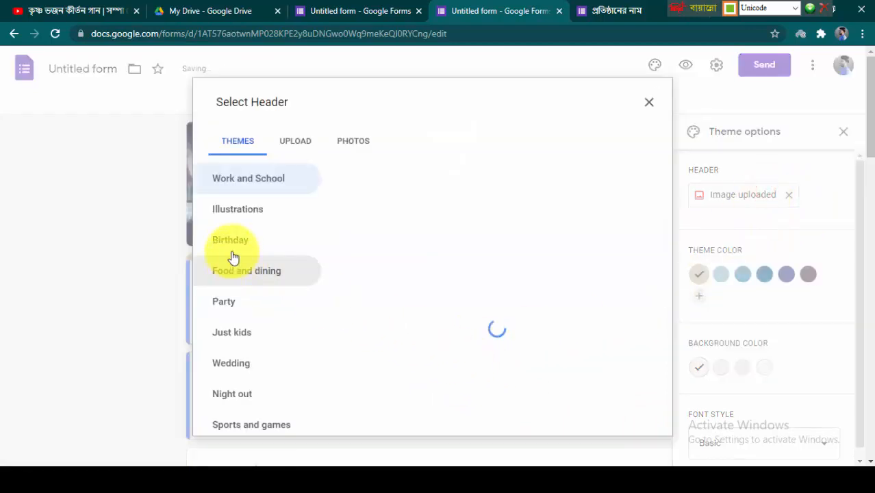
{"action": "left_click", "coordinate": [264, 217]}
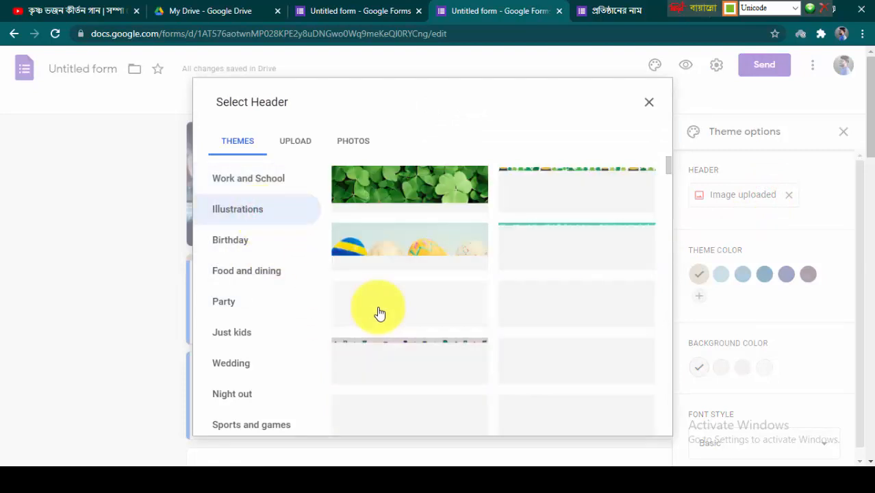
{"action": "scroll", "coordinate": [483, 364], "scroll_direction": "down", "scroll_amount": 5}
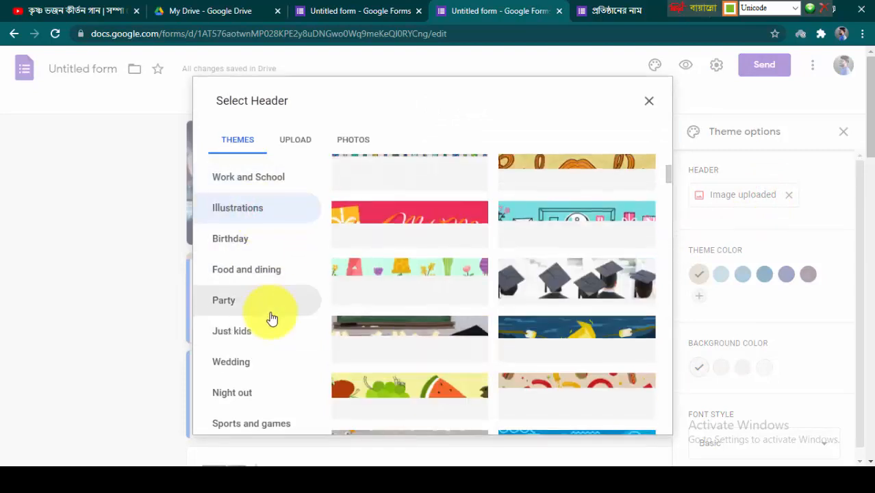
{"action": "scroll", "coordinate": [271, 318], "scroll_direction": "down", "scroll_amount": 5}
{"action": "scroll", "coordinate": [298, 257], "scroll_direction": "up", "scroll_amount": 3}
{"action": "scroll", "coordinate": [274, 263], "scroll_direction": "up", "scroll_amount": 1}
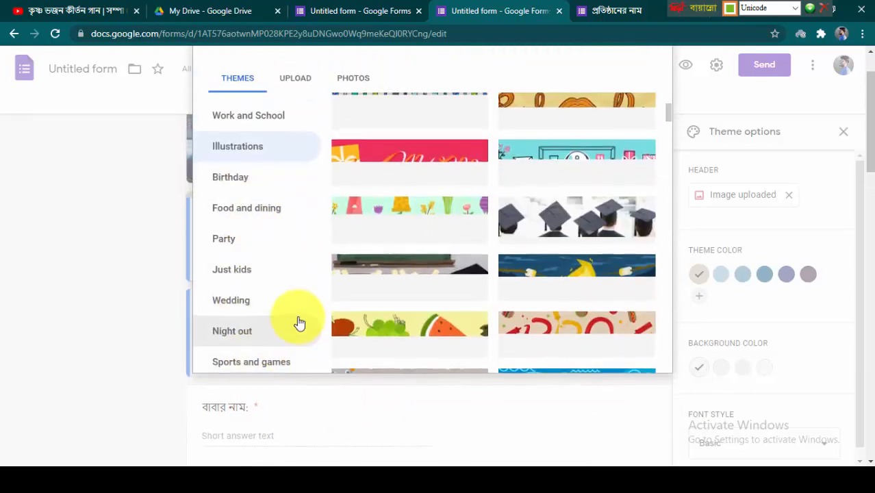
{"action": "scroll", "coordinate": [300, 323], "scroll_direction": "up", "scroll_amount": 1}
Examine the upload and personal photos sources for a header image, and leave the header selection without choosing one.
{"action": "left_click", "coordinate": [298, 142]}
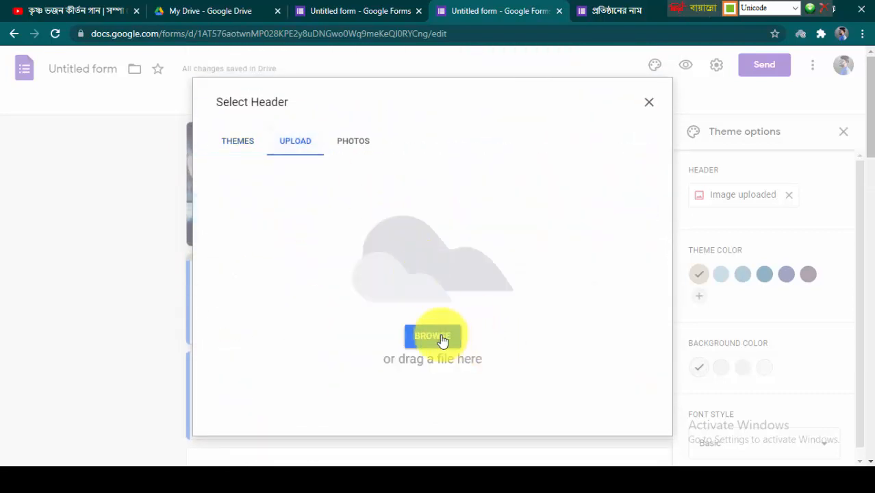
{"action": "left_click", "coordinate": [351, 141]}
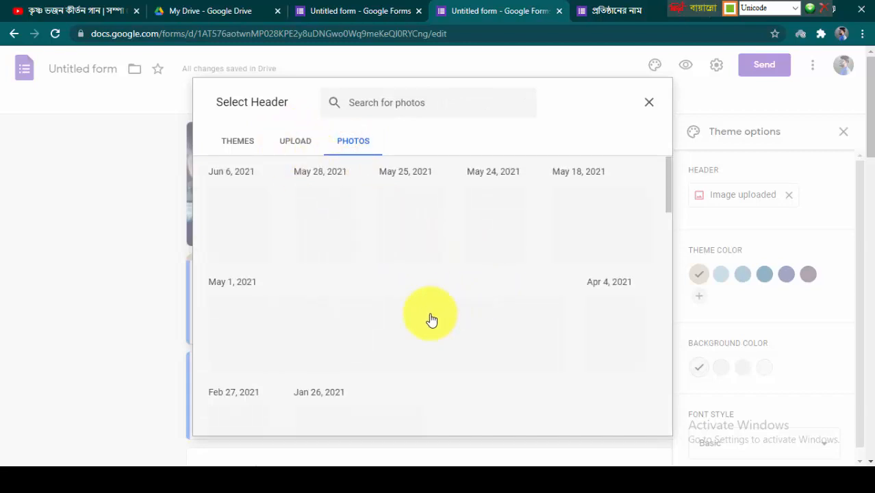
{"action": "scroll", "coordinate": [431, 321], "scroll_direction": "down", "scroll_amount": 1}
{"action": "scroll", "coordinate": [431, 321], "scroll_direction": "up", "scroll_amount": 1}
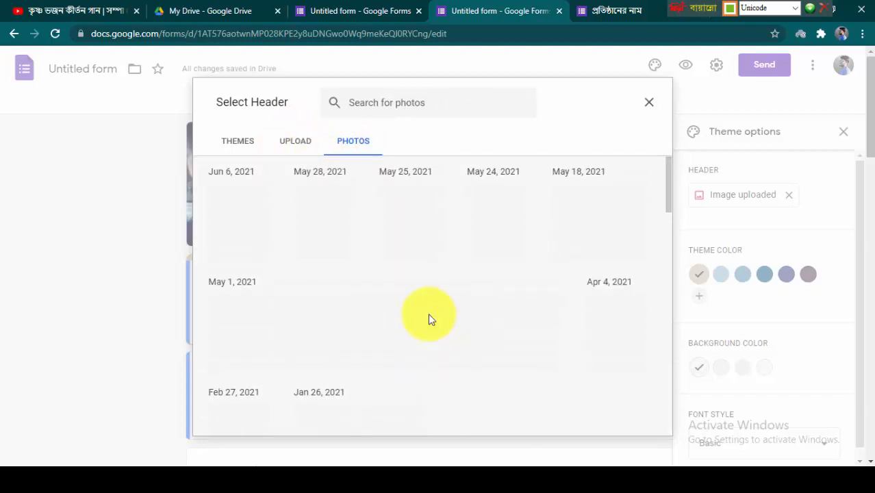
{"action": "left_click", "coordinate": [303, 140]}
{"action": "left_click", "coordinate": [365, 142]}
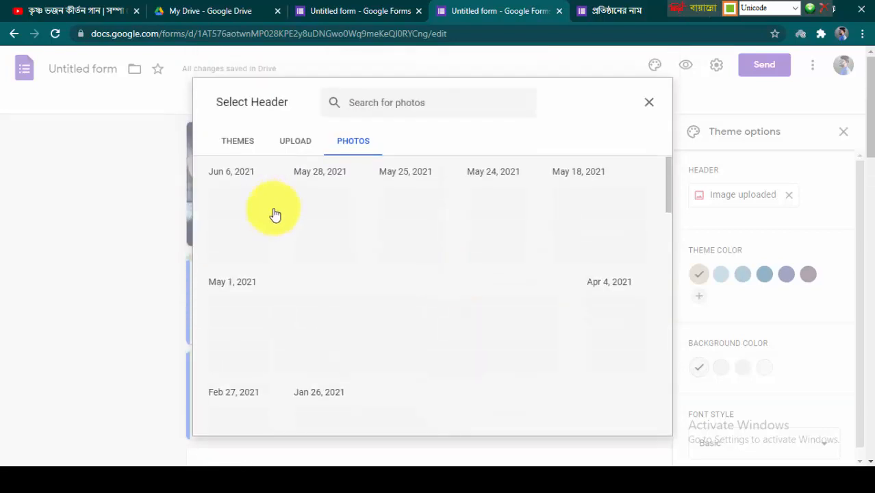
{"action": "left_click", "coordinate": [232, 144]}
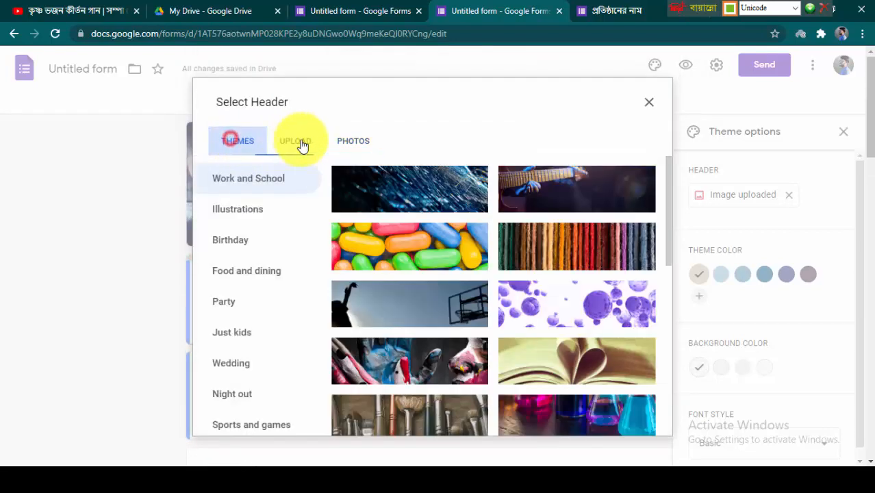
{"action": "left_click", "coordinate": [652, 103]}
Review the header image and form title on the page and close the theme options.
{"action": "scroll", "coordinate": [482, 262], "scroll_direction": "down", "scroll_amount": 2}
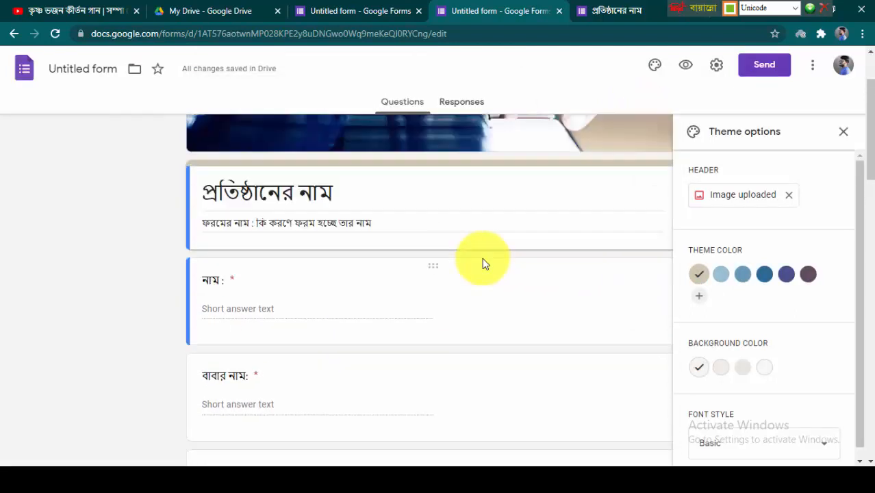
{"action": "scroll", "coordinate": [250, 270], "scroll_direction": "up", "scroll_amount": 2}
{"action": "left_click", "coordinate": [349, 286]}
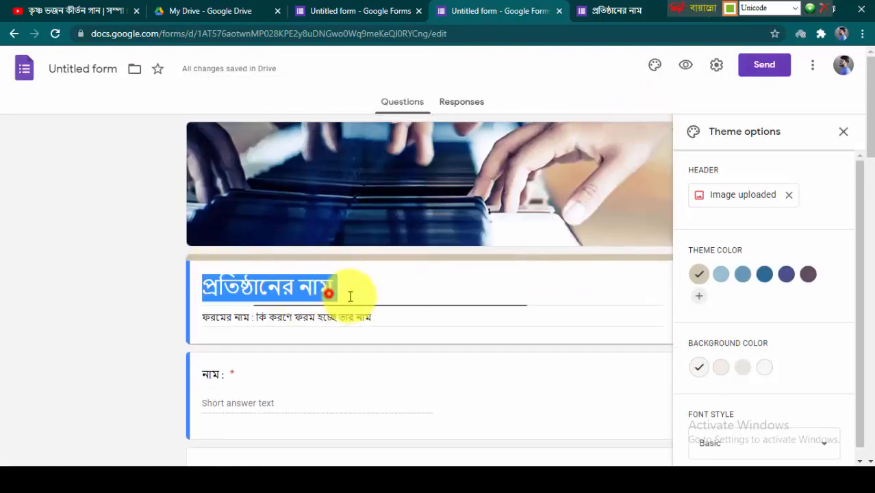
{"action": "left_click", "coordinate": [370, 291]}
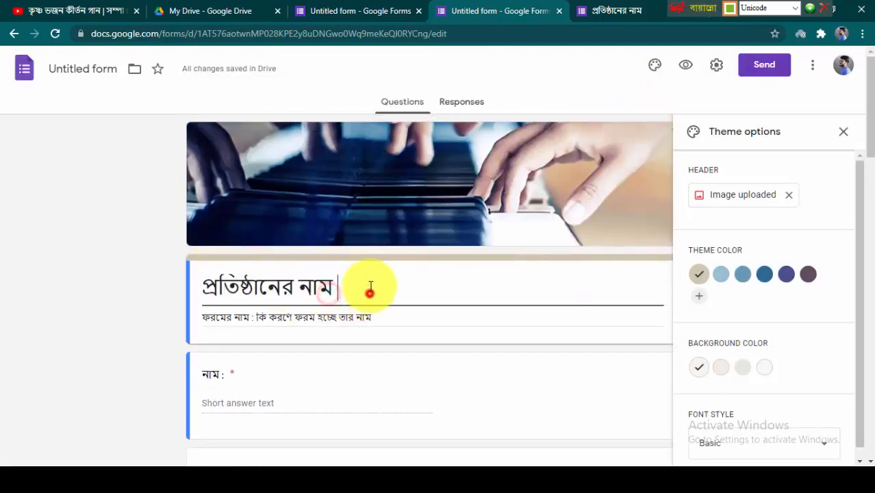
{"action": "left_click", "coordinate": [843, 131]}
Open the form's sending options, turn on email collection and start filling in the email recipient.
{"action": "left_click", "coordinate": [765, 67]}
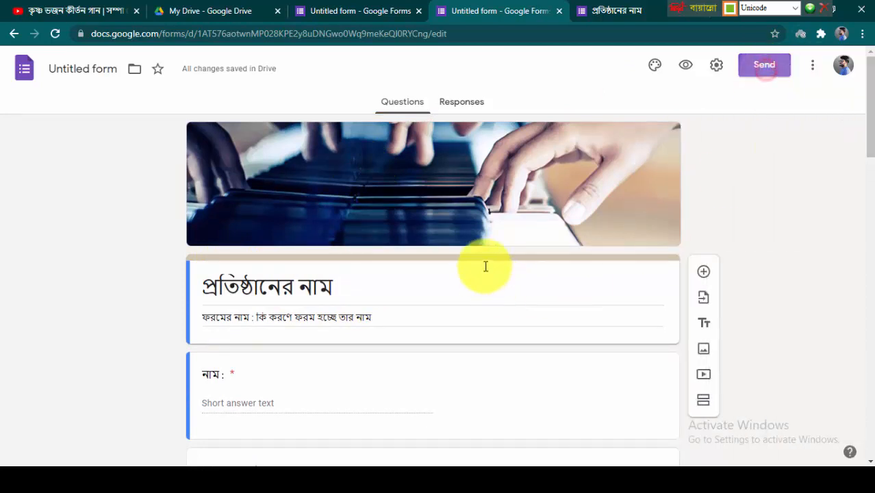
{"action": "left_click", "coordinate": [267, 134]}
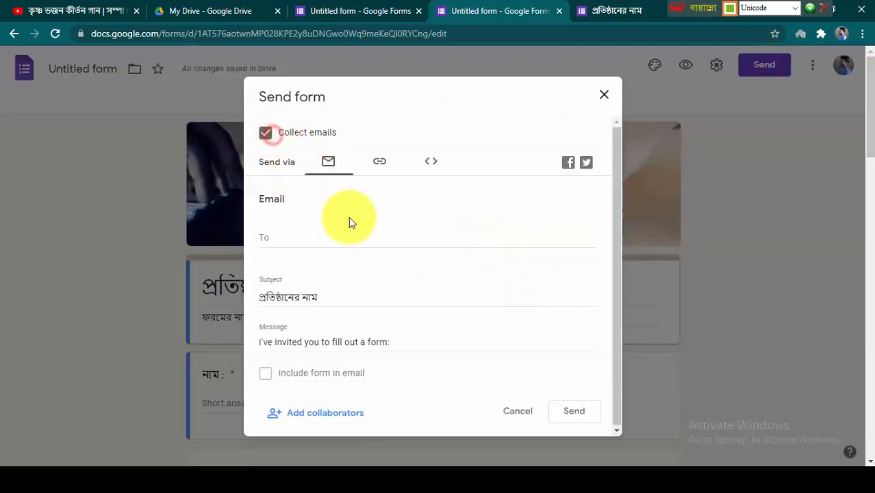
{"action": "left_click", "coordinate": [297, 237]}
{"action": "left_click", "coordinate": [397, 235]}
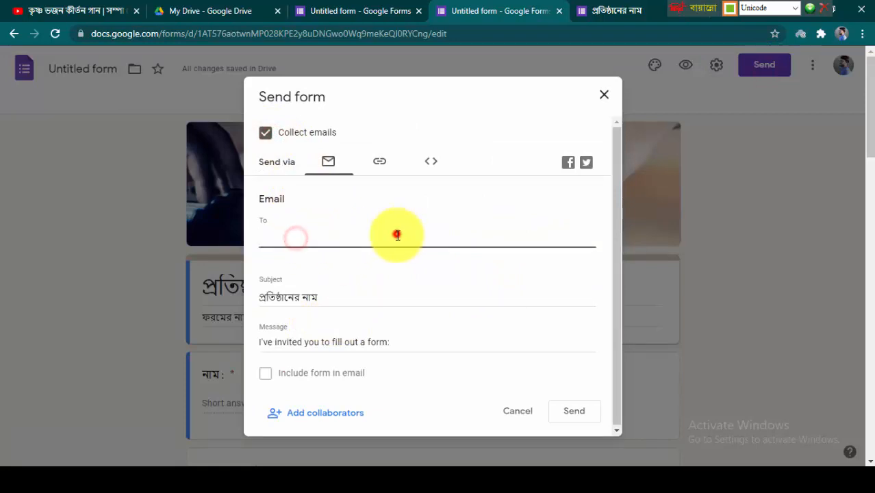
{"action": "left_click", "coordinate": [378, 229]}
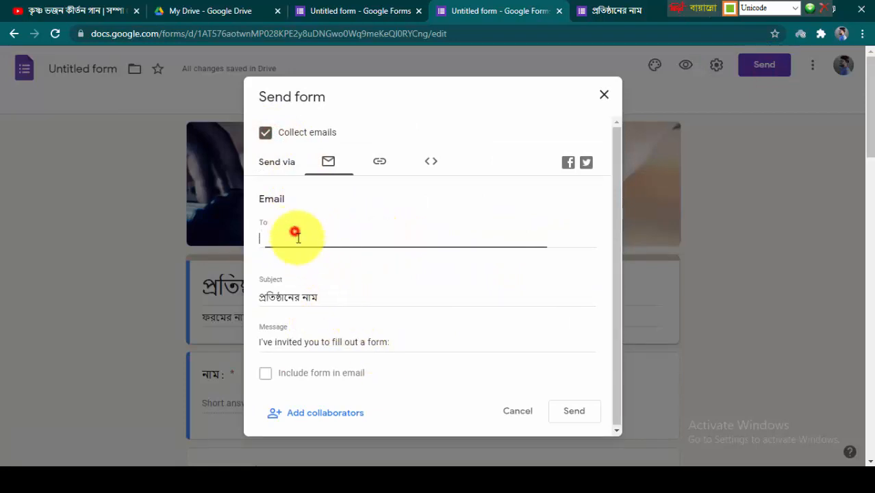
{"action": "left_click", "coordinate": [563, 414]}
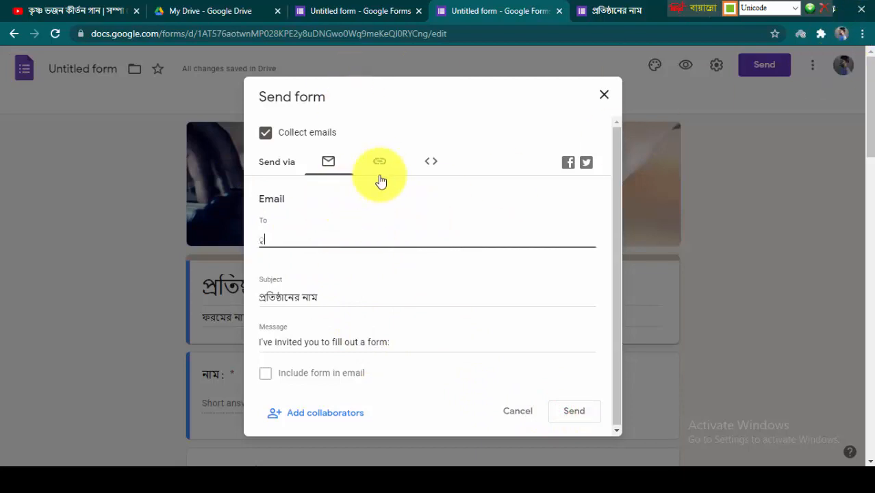
Switch the typing language to English and email the form to a suggested contact.
{"action": "left_click", "coordinate": [794, 9]}
{"action": "left_click", "coordinate": [772, 27]}
{"action": "left_click", "coordinate": [286, 236]}
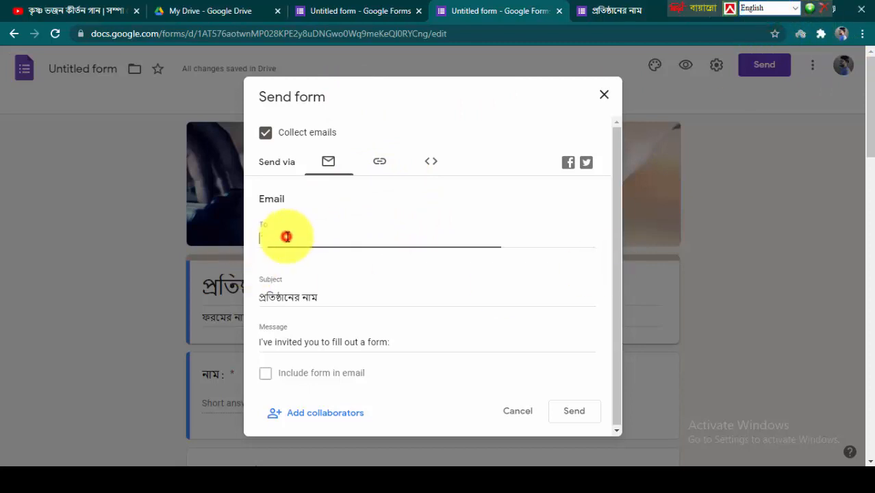
{"action": "type", "text": "a"}
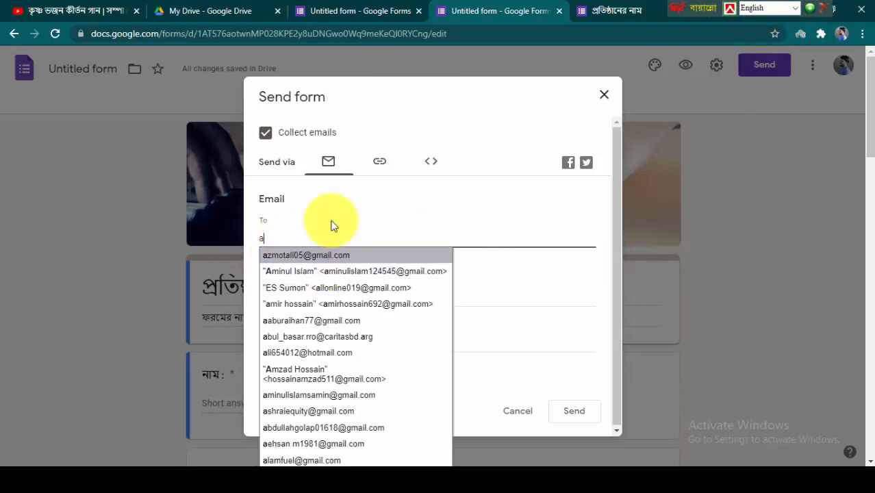
{"action": "left_click", "coordinate": [356, 289]}
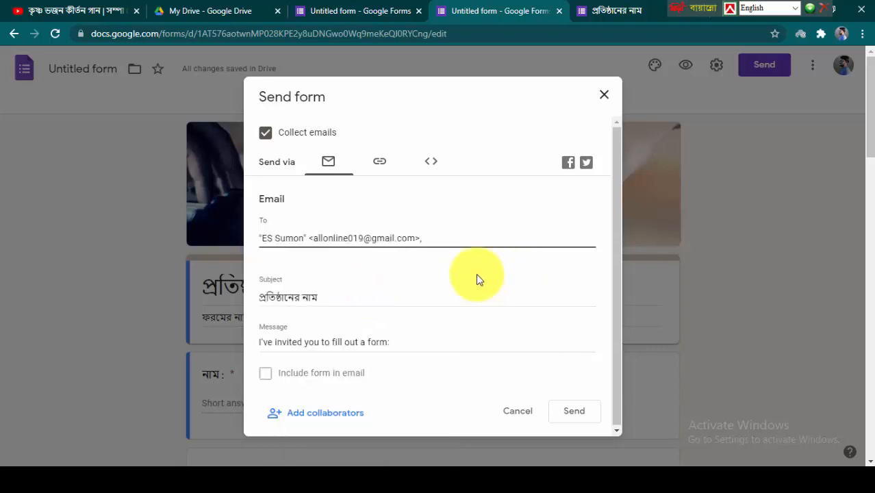
{"action": "left_click", "coordinate": [572, 409]}
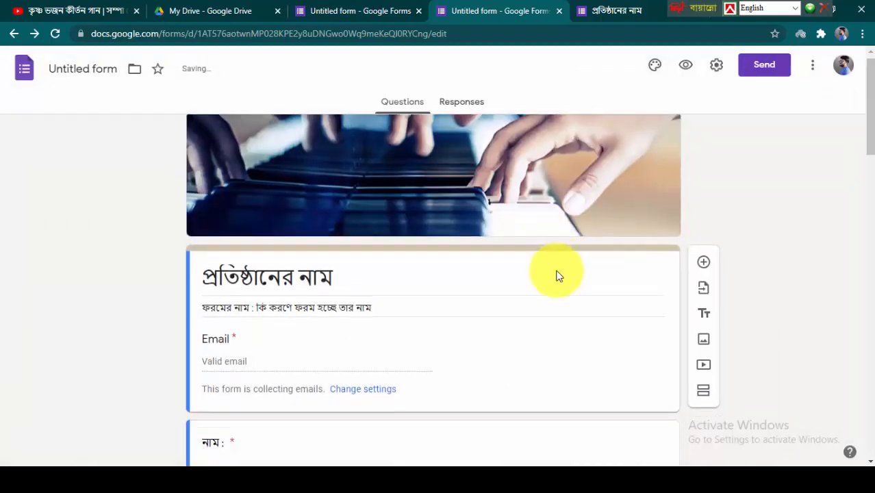
{"action": "scroll", "coordinate": [552, 272], "scroll_direction": "down", "scroll_amount": 15}
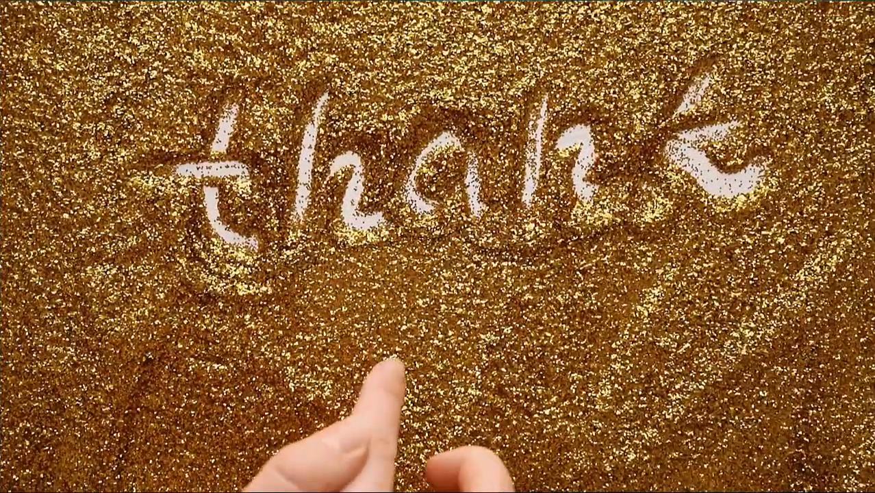